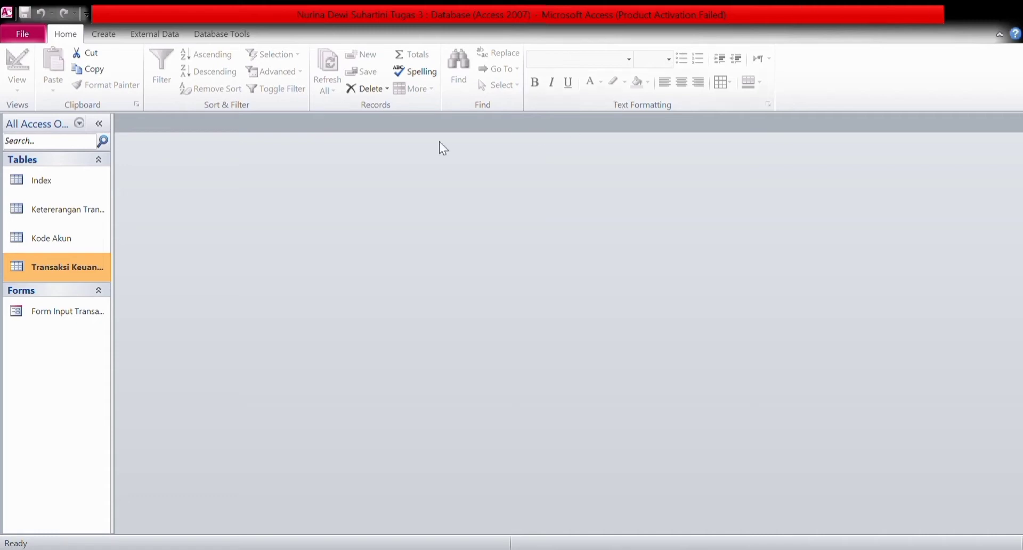
Create a query from Ketererangan Transaksi, Kode Akun and Transaksi Keuangan, starting with the fields ID Jurnal, Nomor Transaksi and Tanggal
left_click(110, 33)
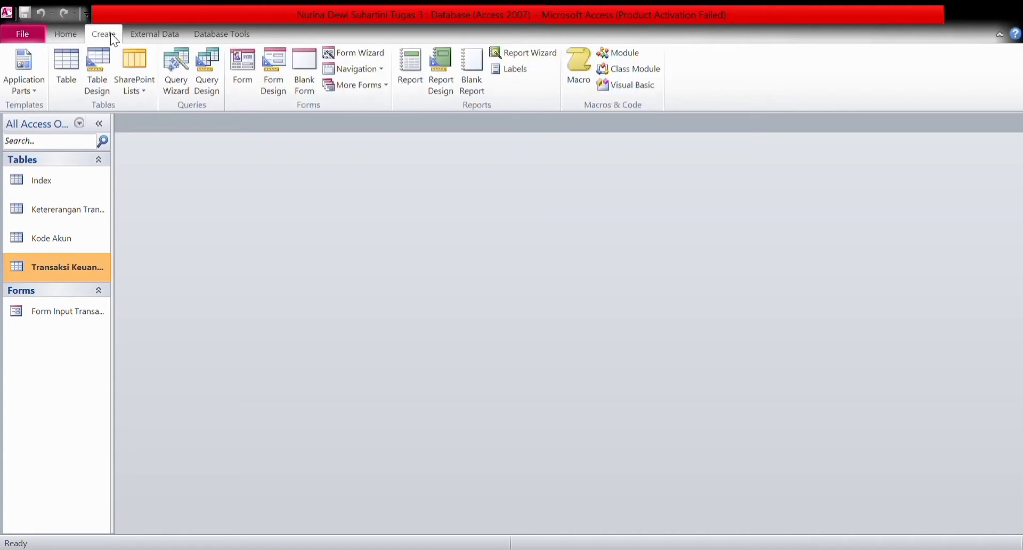
left_click(207, 65)
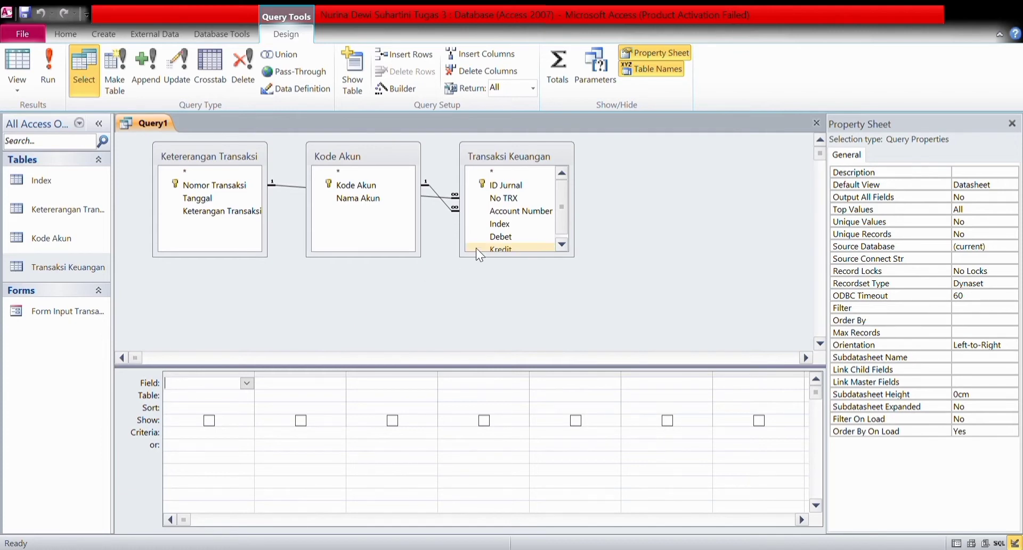
double_click(500, 183)
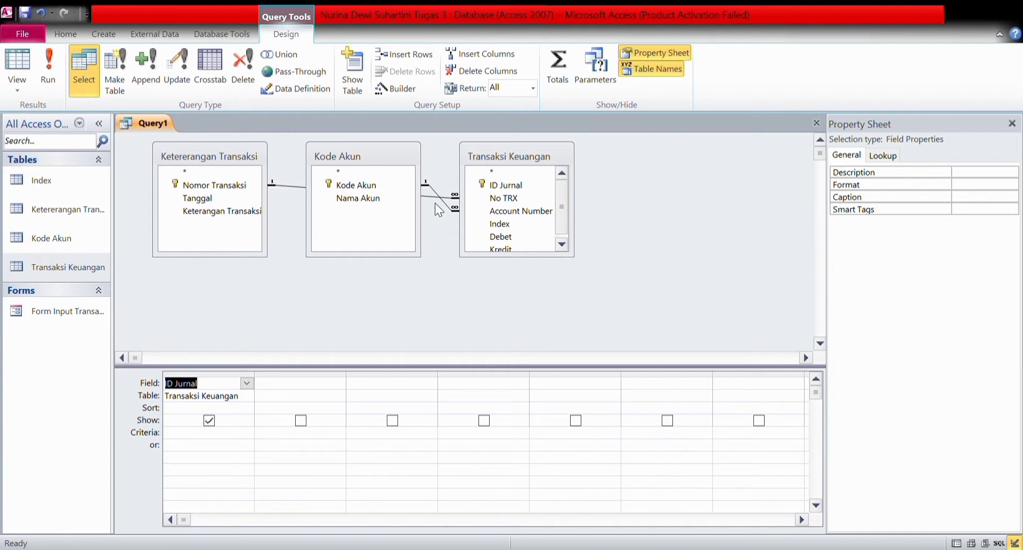
double_click(235, 184)
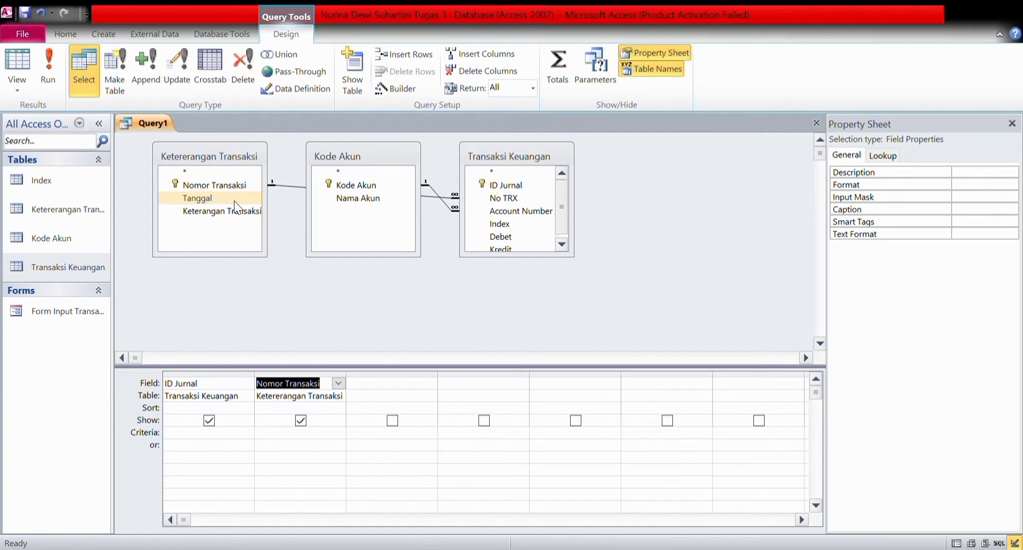
double_click(234, 200)
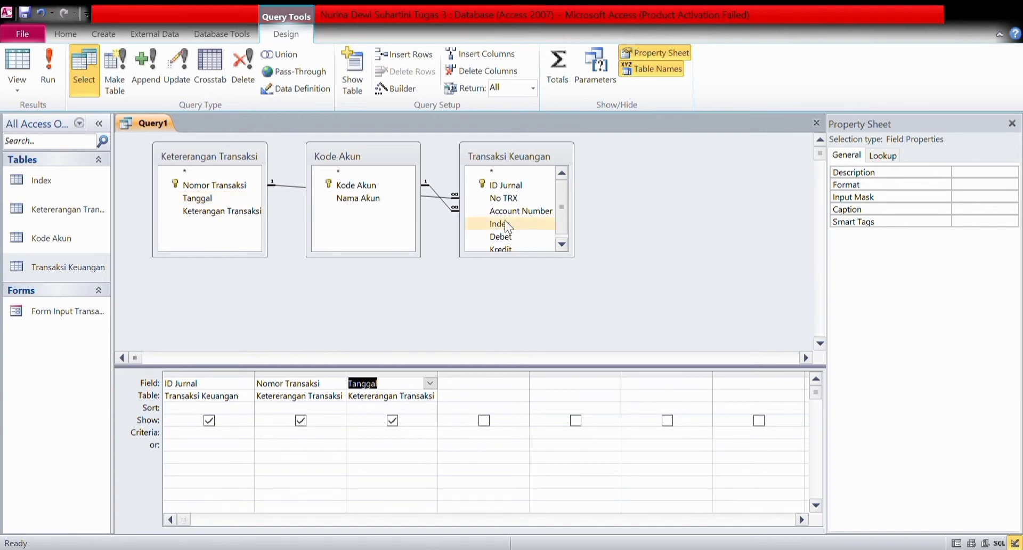
Add the fields Account Number, Nama Akun, Index and Keterangan Transaksi to the query grid in that order
double_click(523, 212)
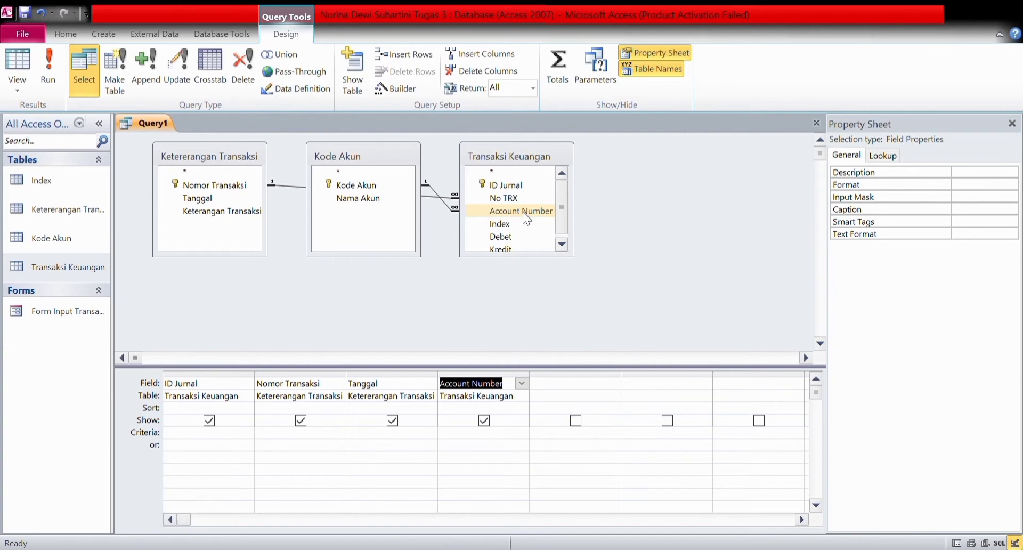
double_click(359, 198)
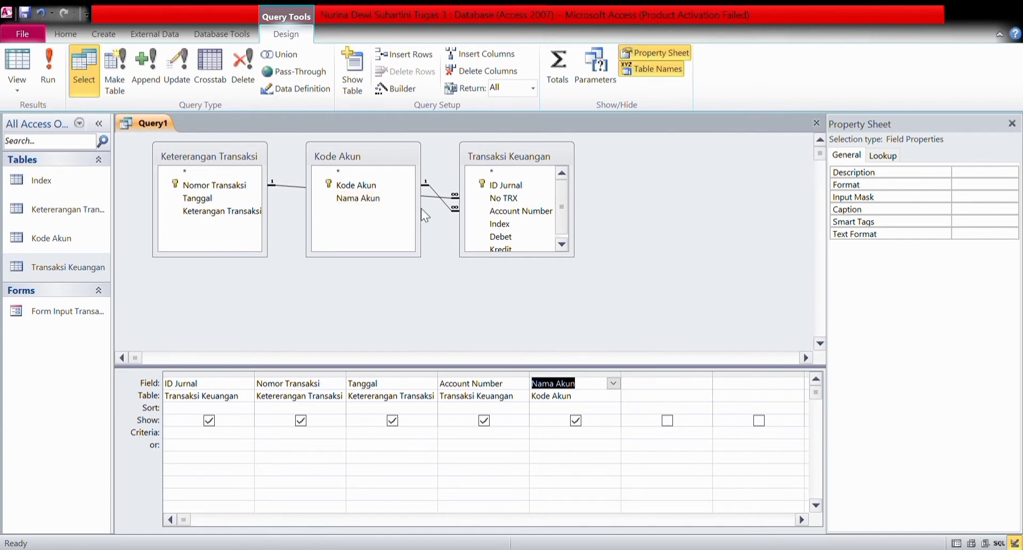
double_click(496, 228)
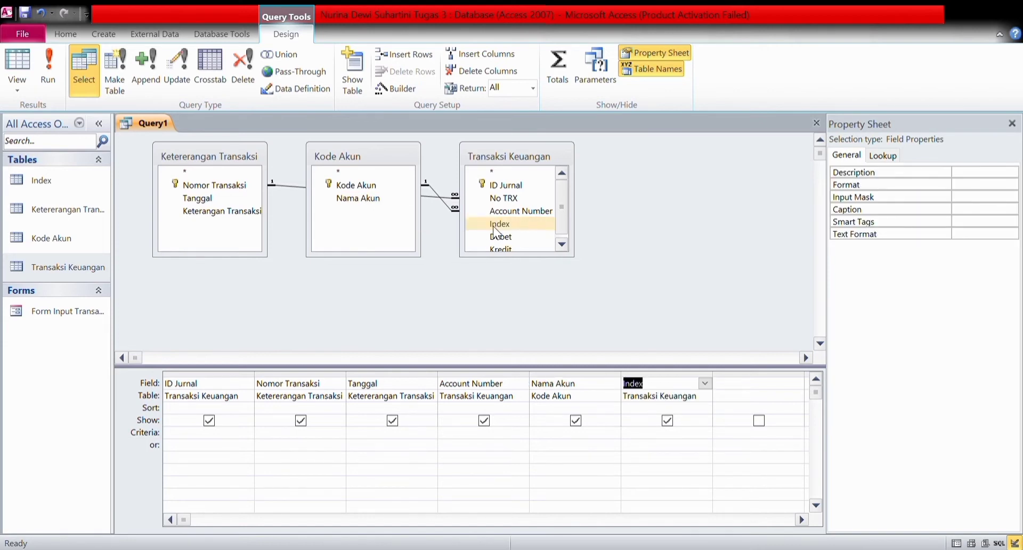
double_click(229, 211)
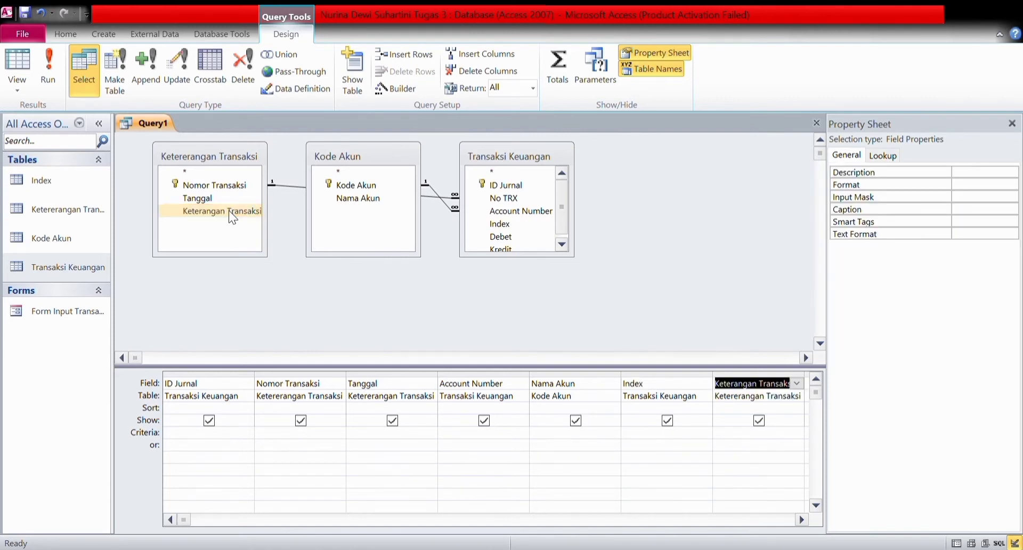
Add the Debet and Kredit fields from Transaksi Keuangan as the last columns of the query
double_click(483, 238)
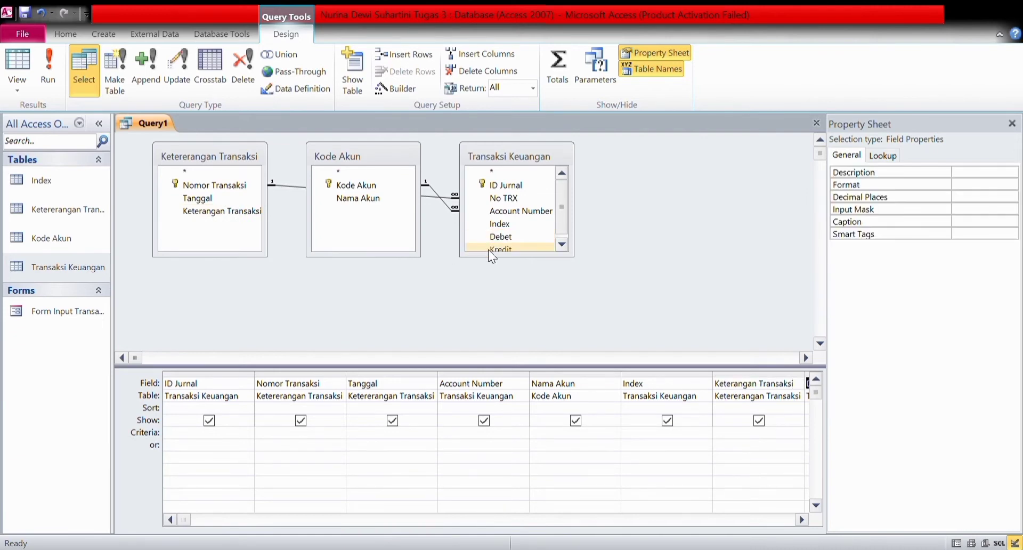
left_click(488, 249)
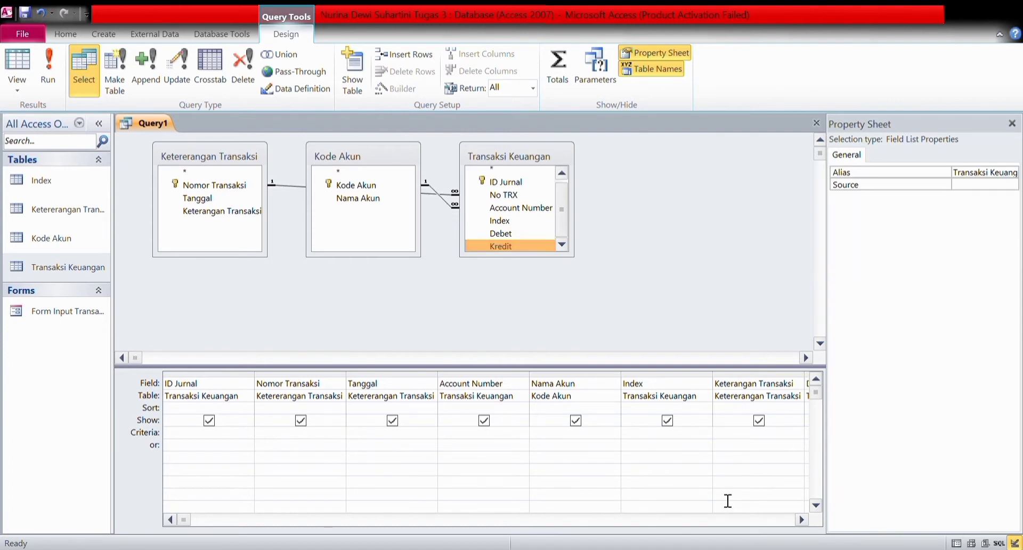
left_click(801, 519)
left_click(802, 519)
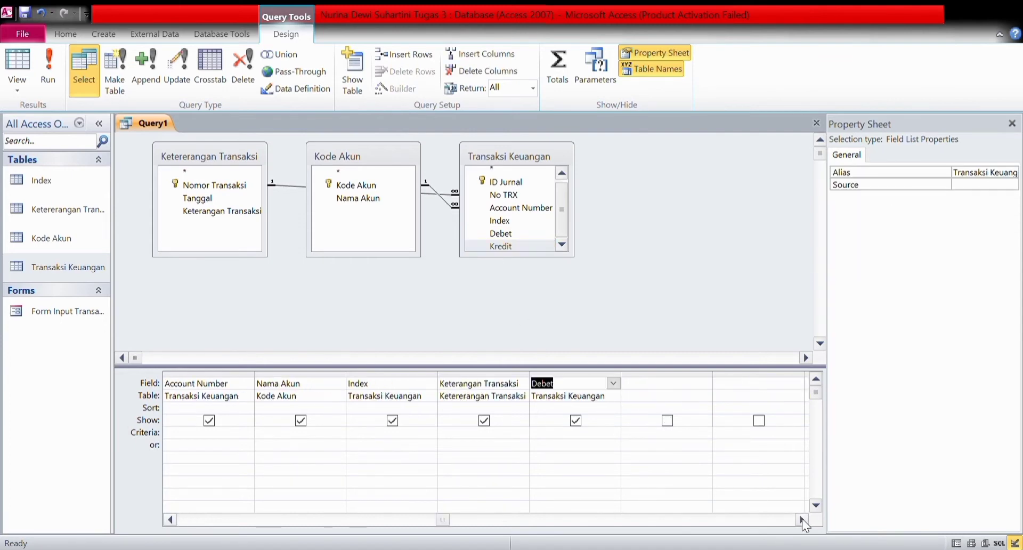
left_click(519, 248)
double_click(519, 247)
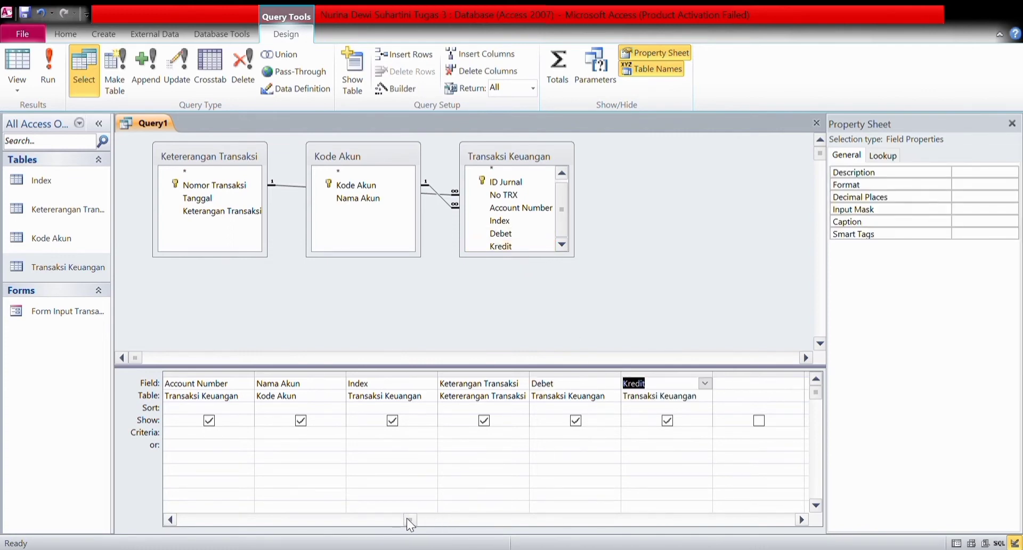
left_click_drag(402, 517, 275, 518)
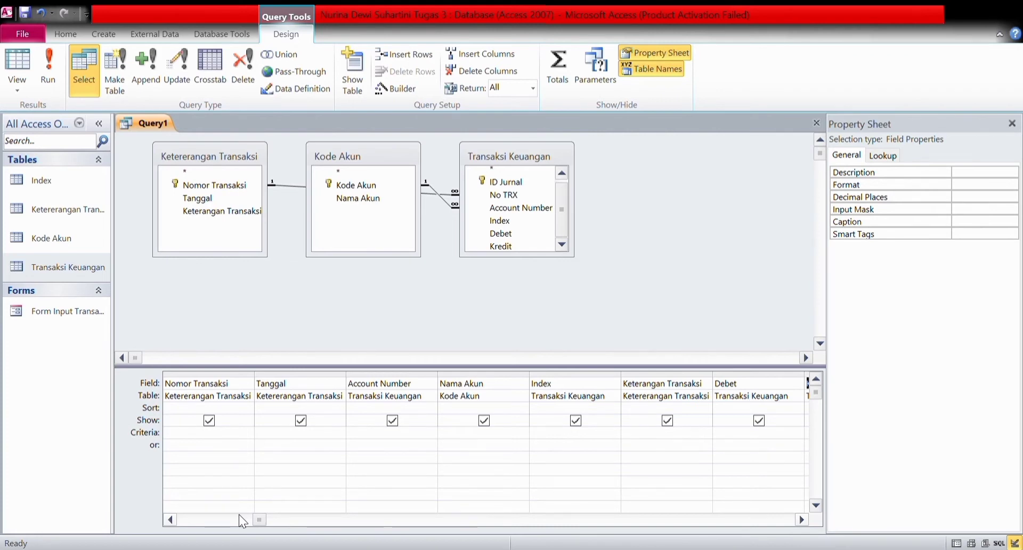
Run the query and narrow the ID Jurnal, Nomor Transaksi, Account Number and Index columns of its datasheet
left_click(48, 57)
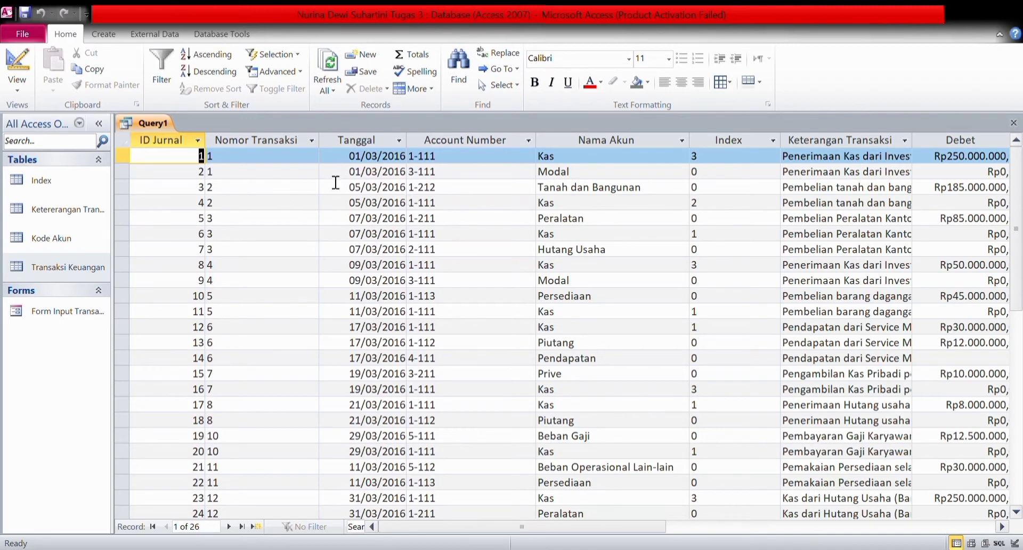
left_click_drag(320, 145, 274, 152)
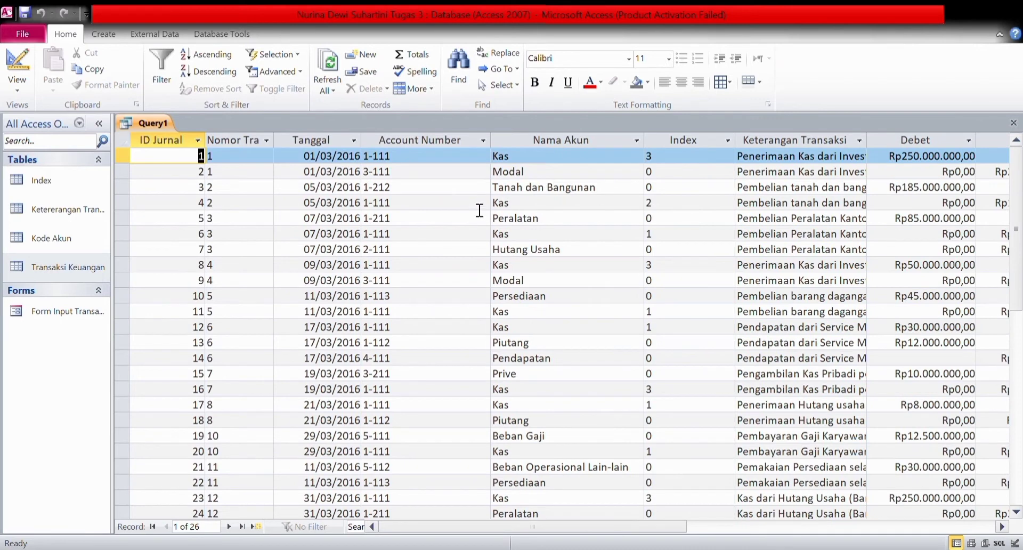
left_click_drag(498, 150, 464, 150)
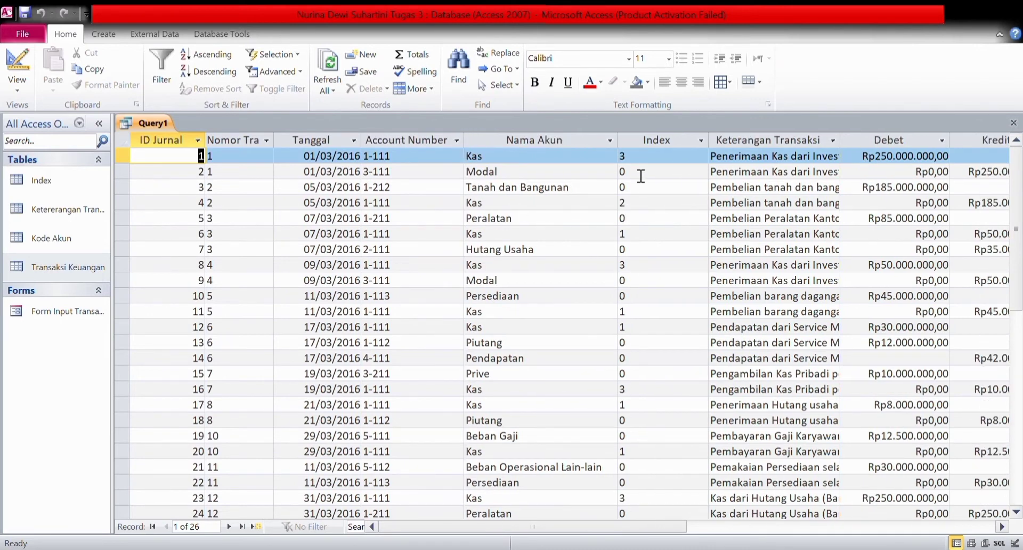
left_click(706, 144)
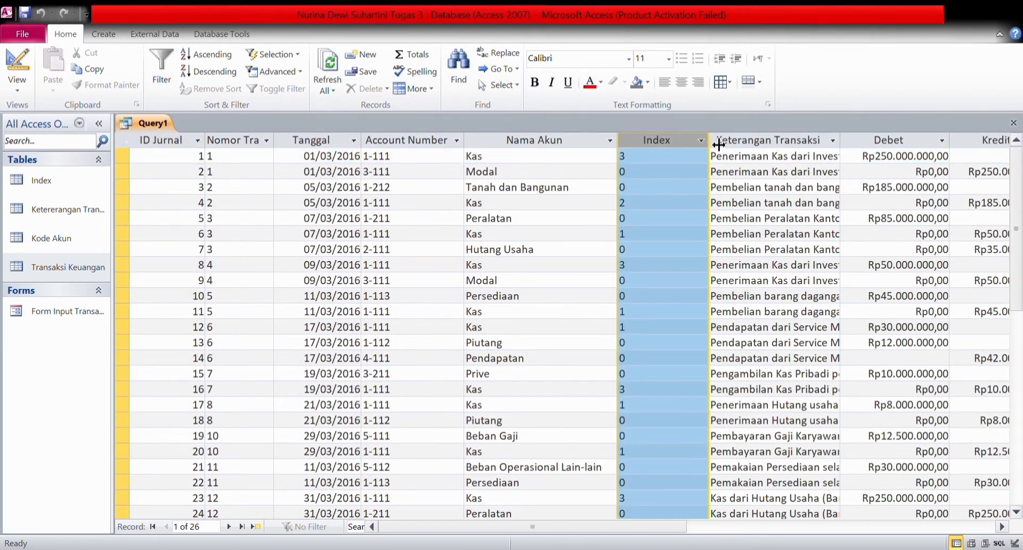
left_click_drag(717, 148, 676, 146)
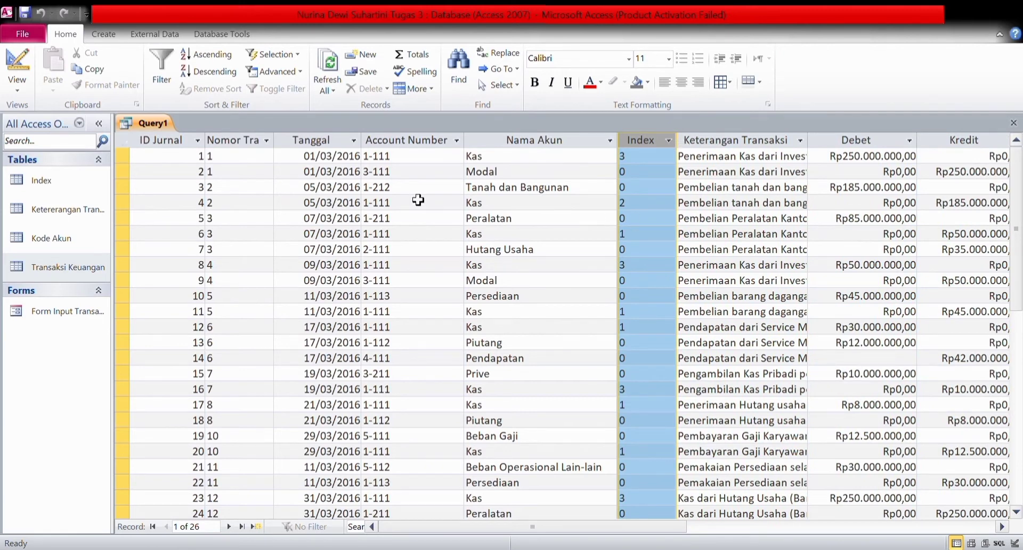
left_click_drag(282, 151, 184, 140)
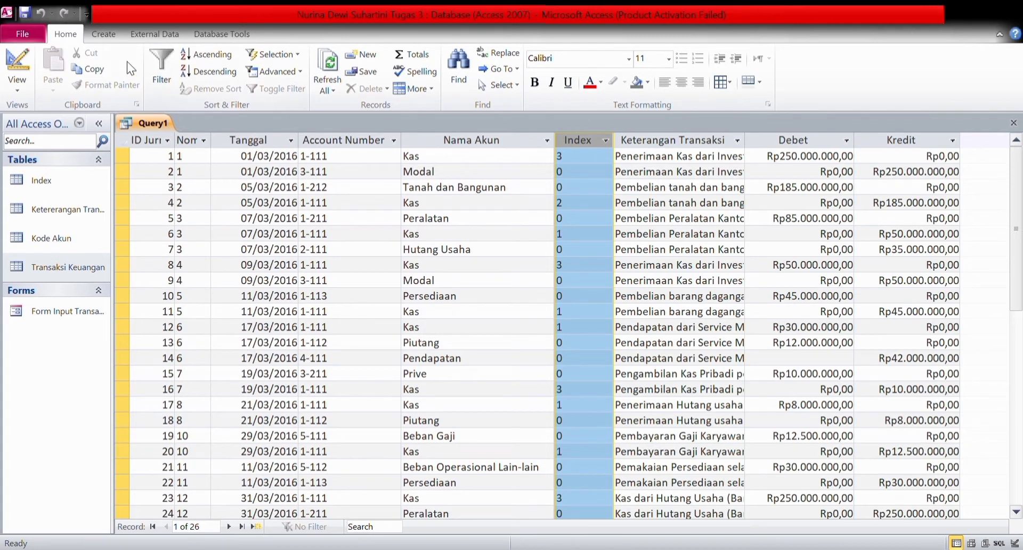
Save the query as Q_Jurnal Umum and close it
left_click(24, 14)
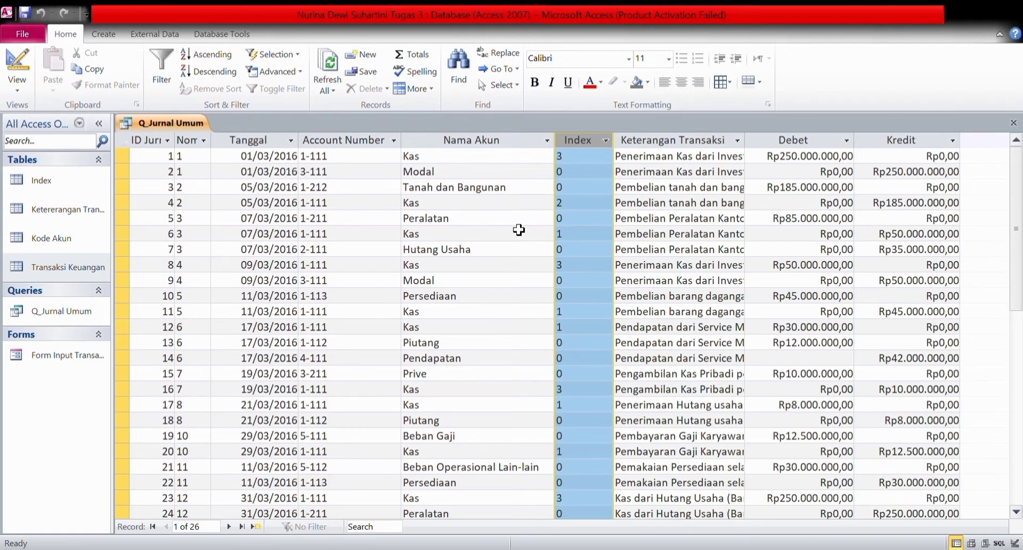
left_click(1012, 122)
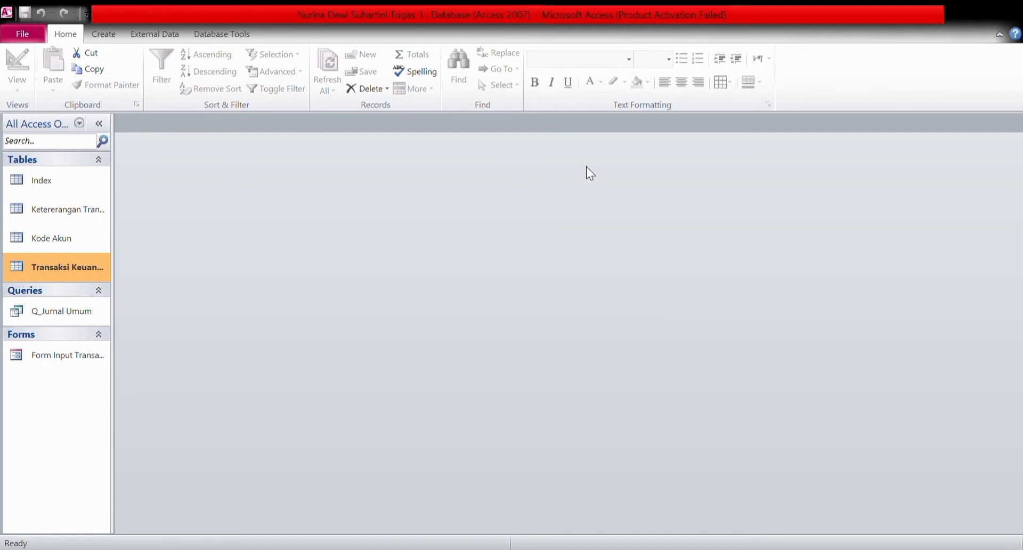
Open Q_Jurnal Umum in Design View and save a copy of it as a query named Q_Kas
left_click(86, 306)
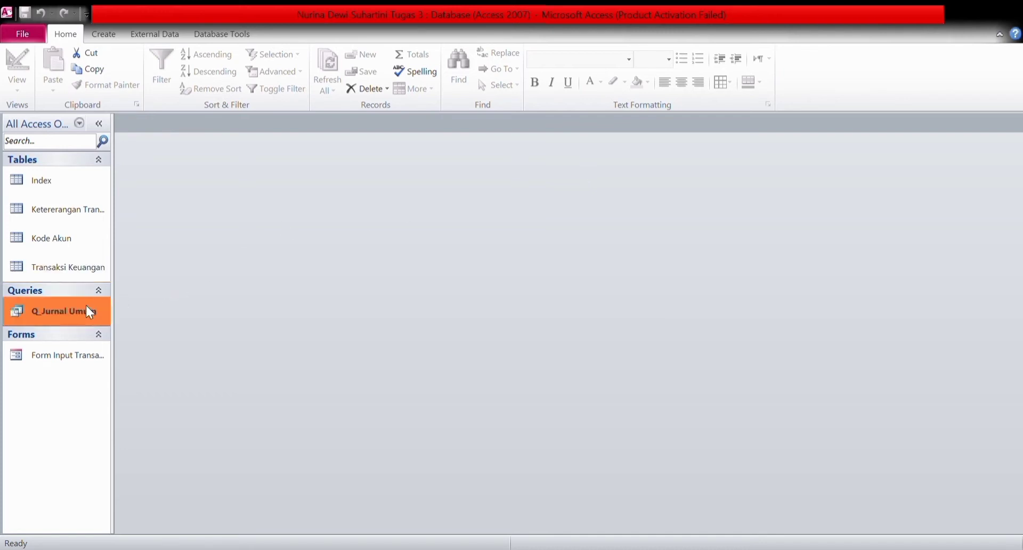
double_click(87, 306)
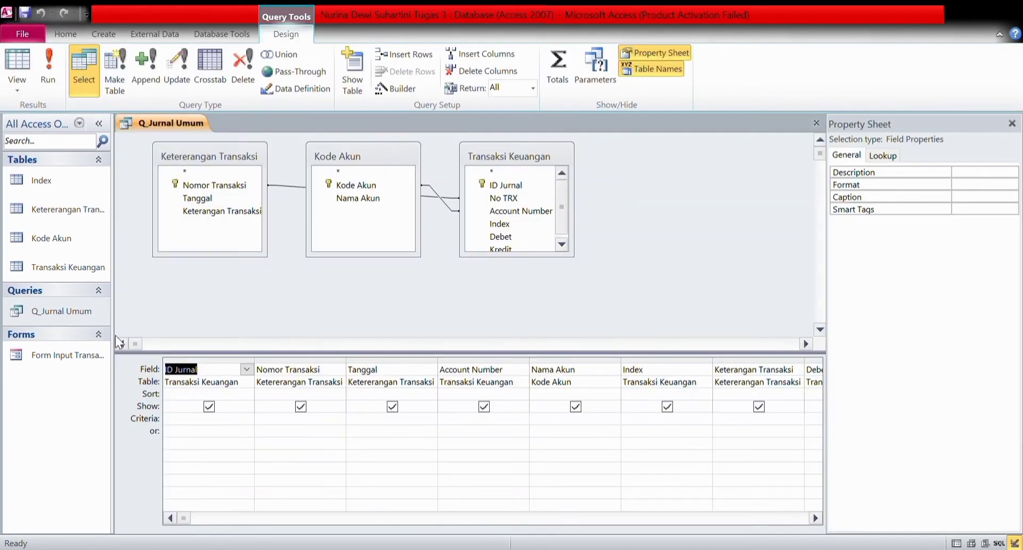
left_click(64, 35)
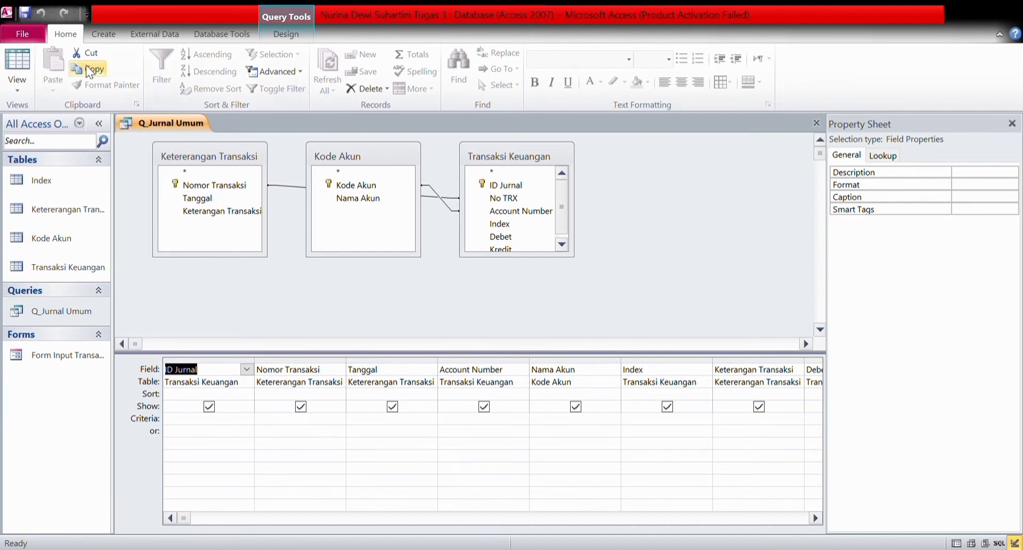
left_click(29, 31)
left_click(55, 81)
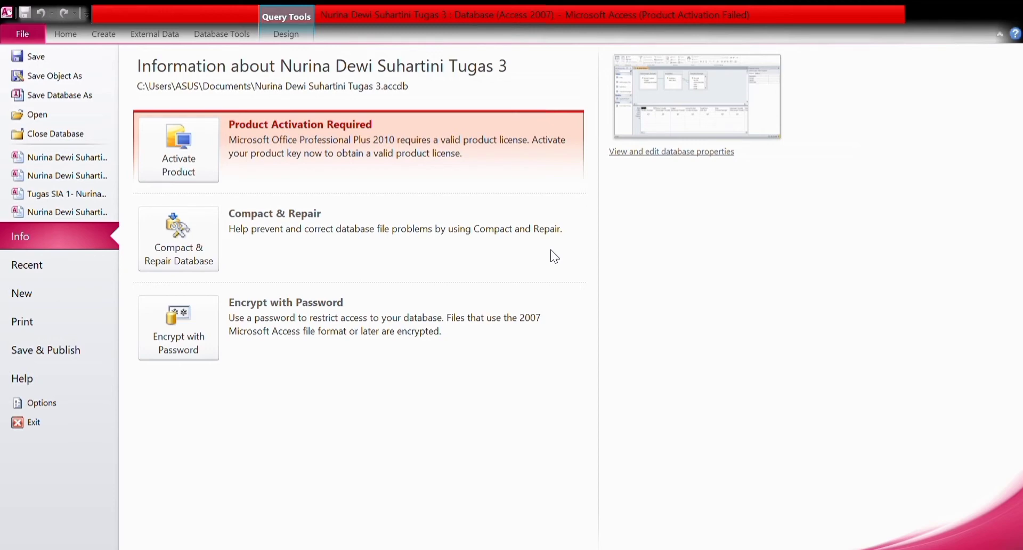
left_click(65, 34)
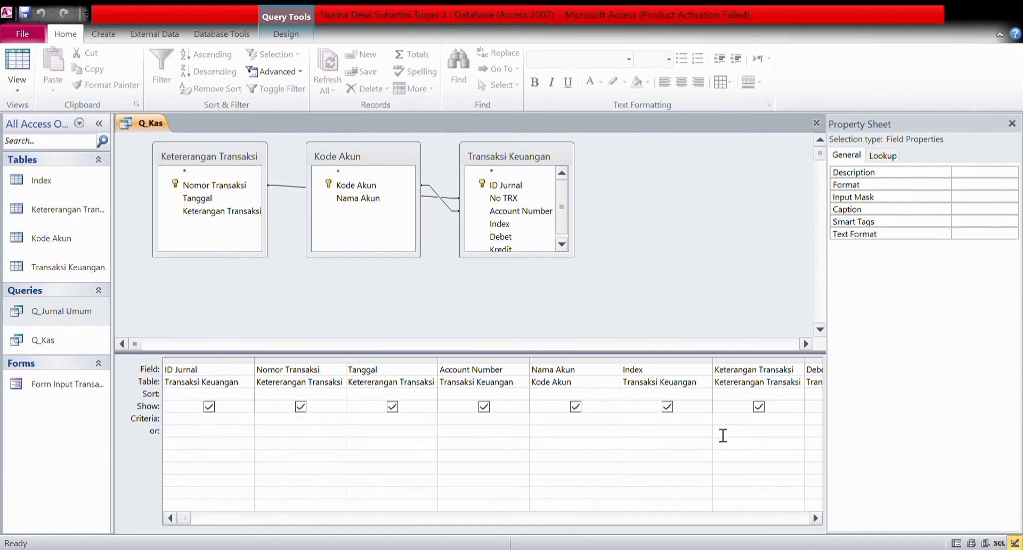
Set the Index criteria of Q_Kas to "1" Or "2" Or "3", and close the query with its changes saved
left_click(662, 424)
type("\"1\"")
key("Num_Lock")
type("or\"2\"o")
type("3\"")
key("Num_Lock")
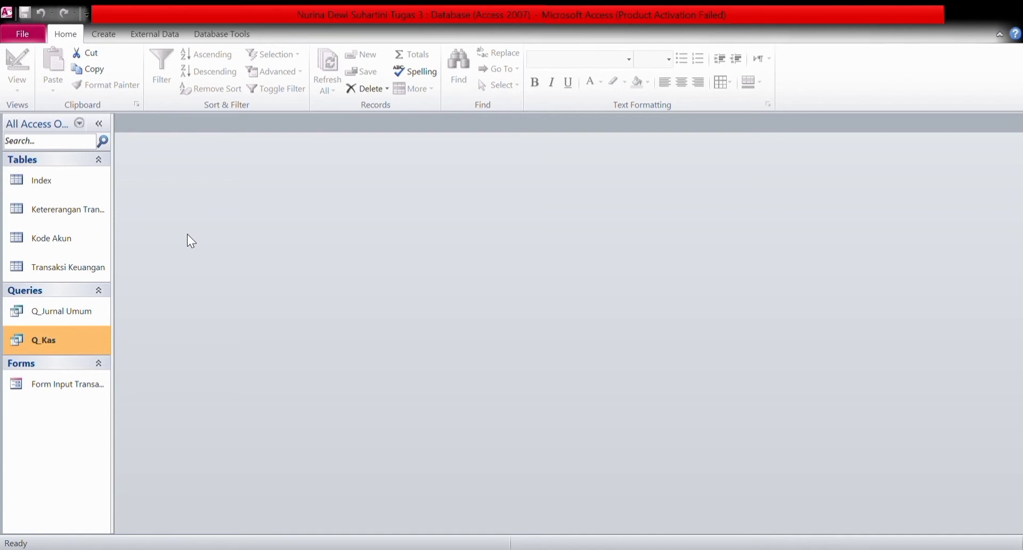
Open Q_Kas in Design View and save a copy of it as a query named Q_Pendapatan
double_click(82, 335)
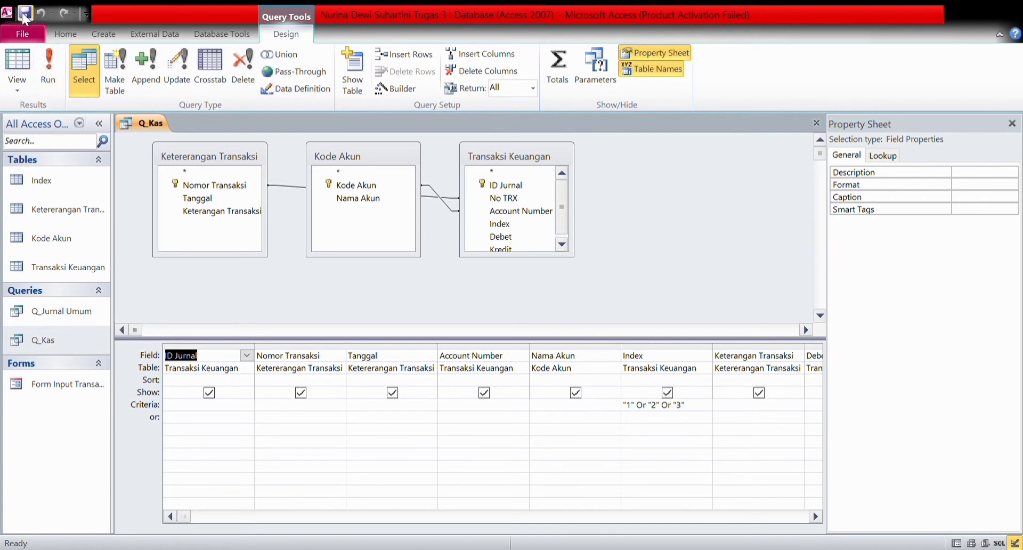
left_click(24, 29)
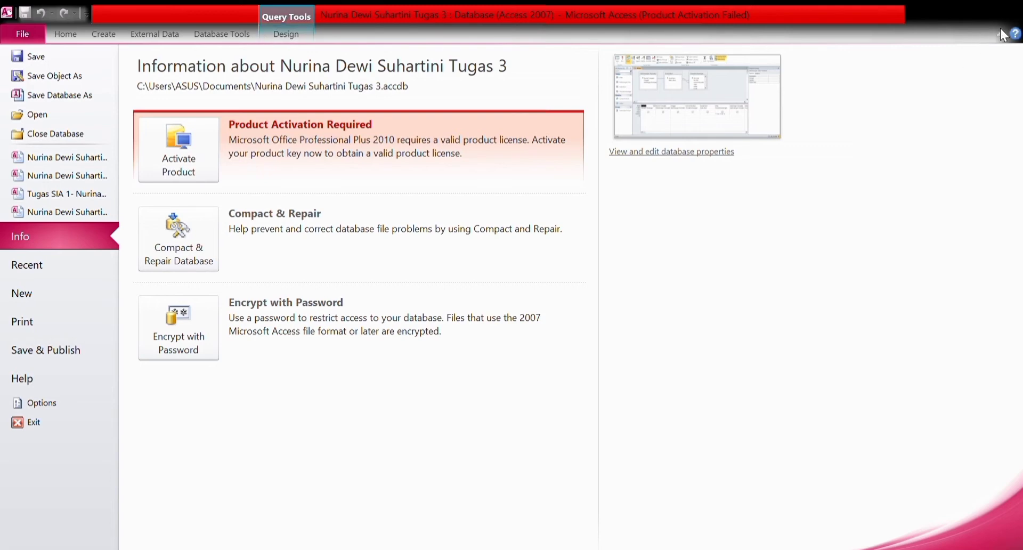
key("Escape")
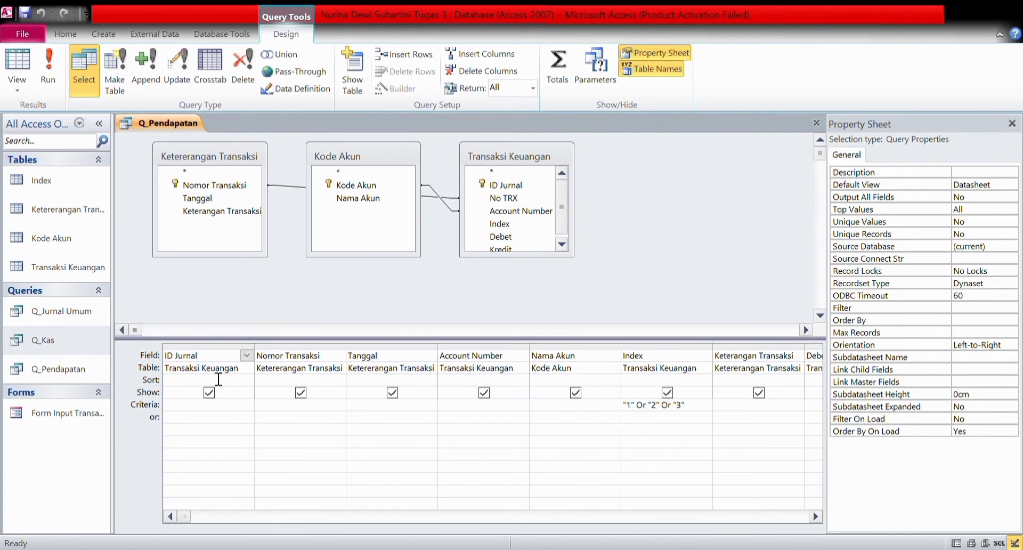
Delete the ID Jurnal and Nomor Transaksi columns from the Q_Pendapatan query grid
left_click(177, 352)
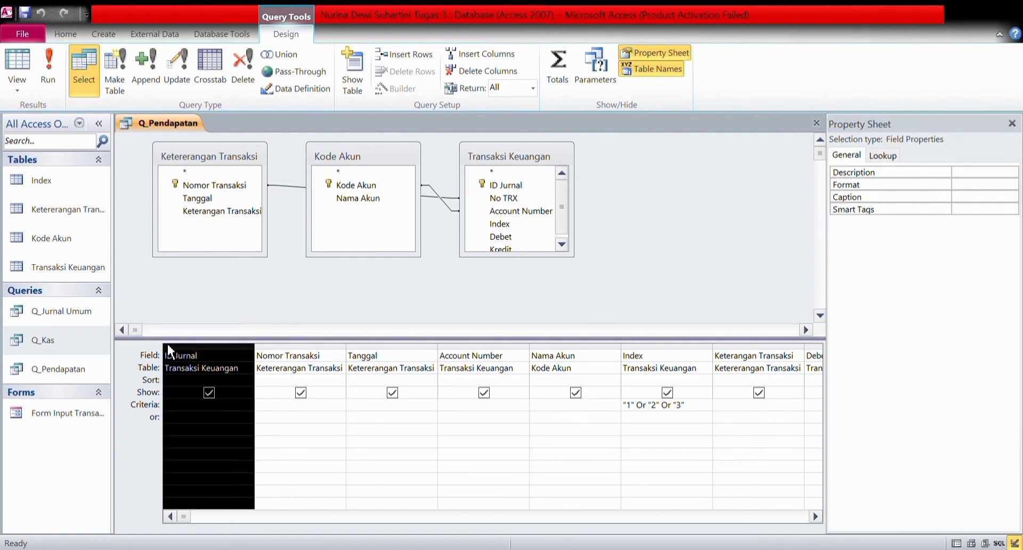
key("Delete")
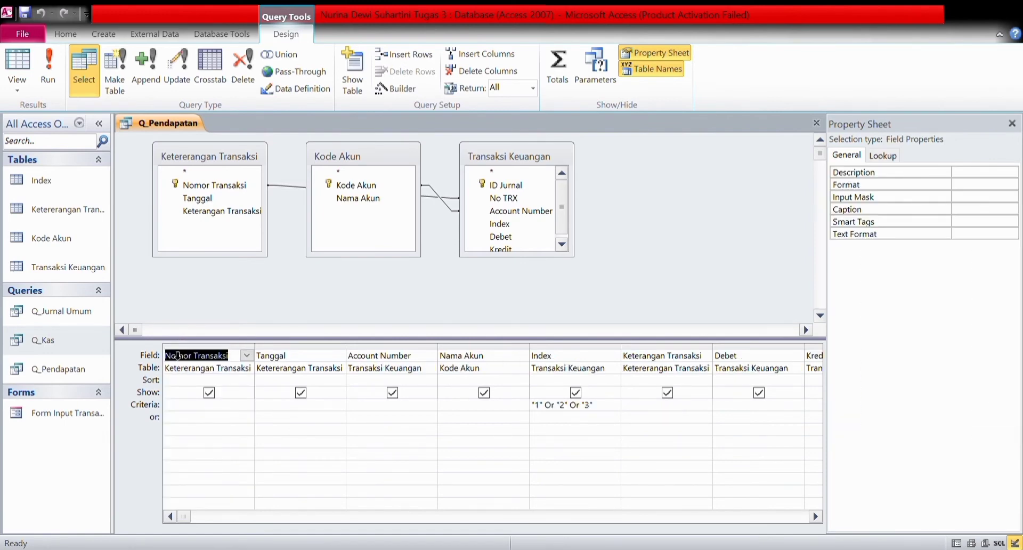
left_click(168, 346)
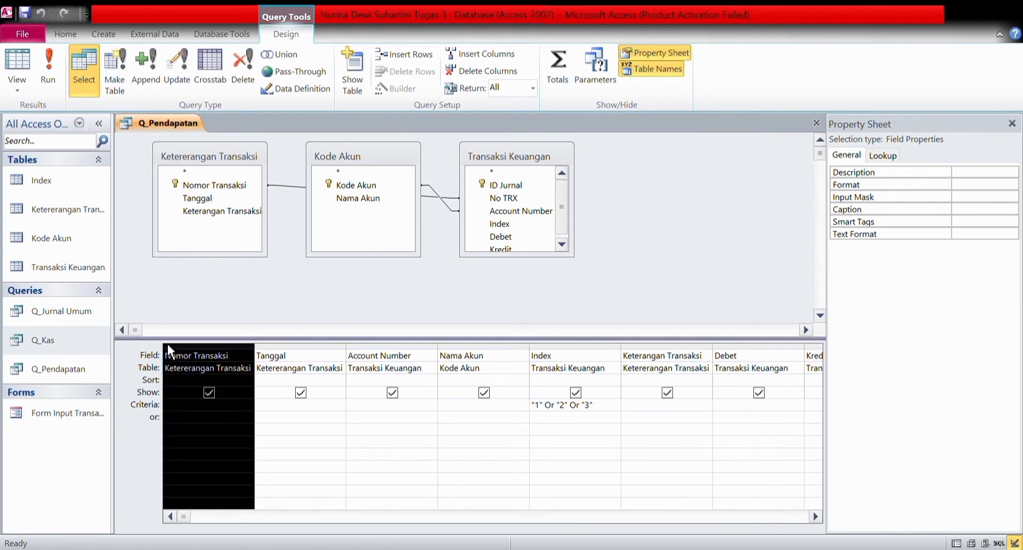
key("Delete")
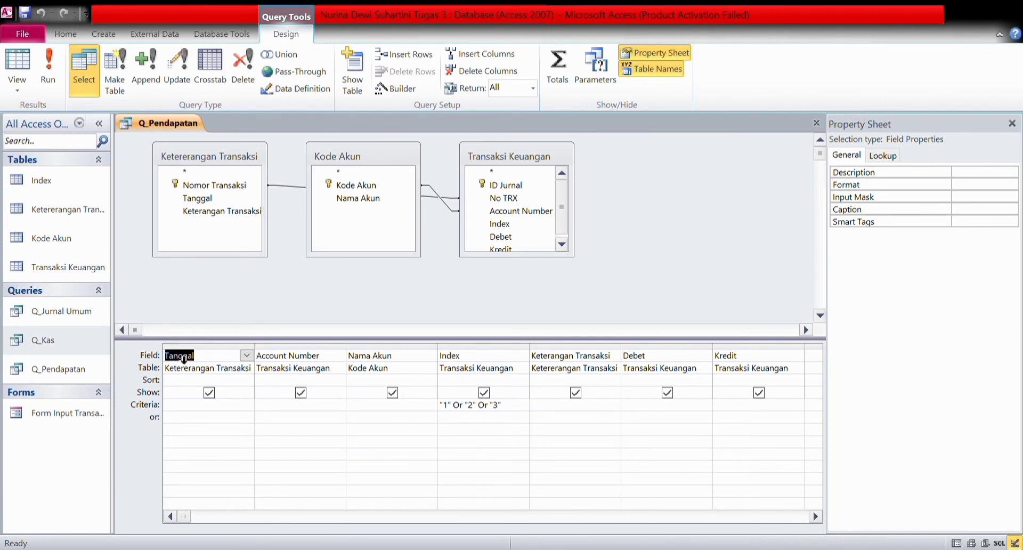
Delete the Tanggal, Index and Keterangan Transaksi columns from Q_Pendapatan, and set the Account Number criteria to Like "4*"
left_click(174, 346)
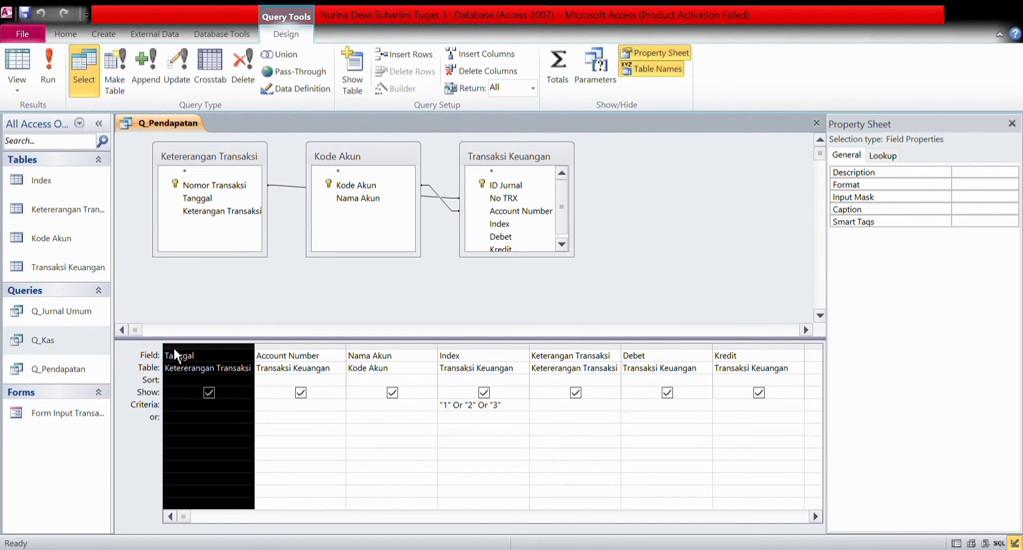
key("Delete")
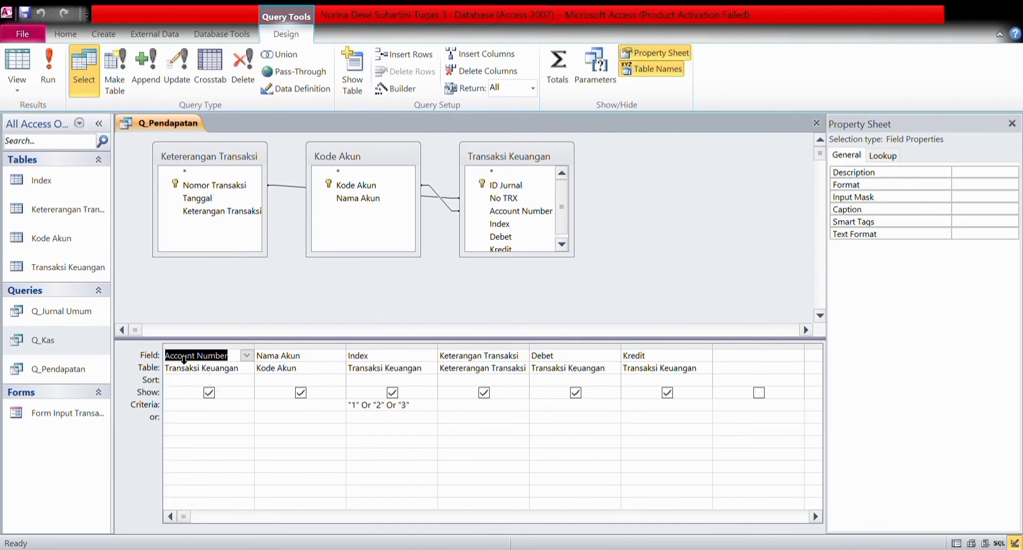
left_click(360, 347)
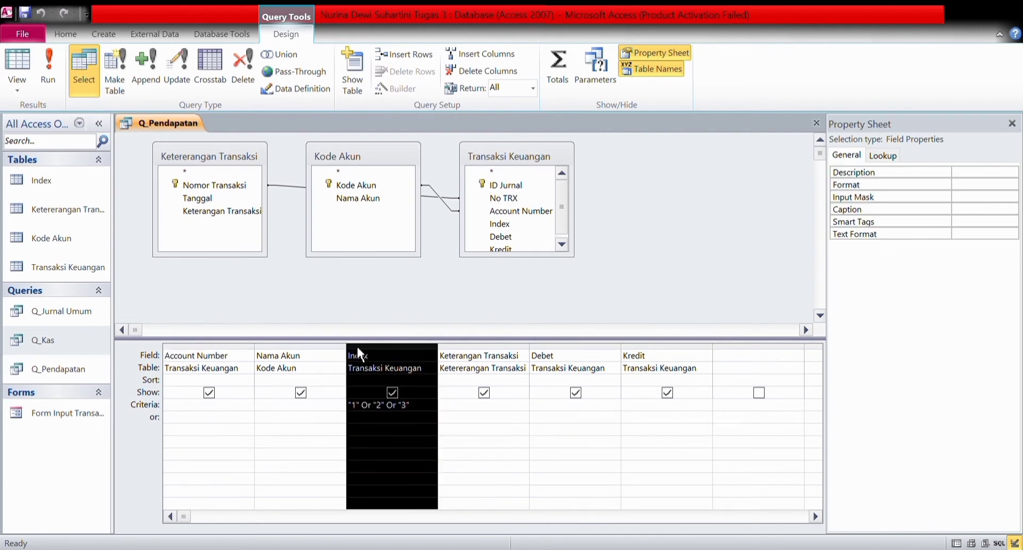
key("Delete")
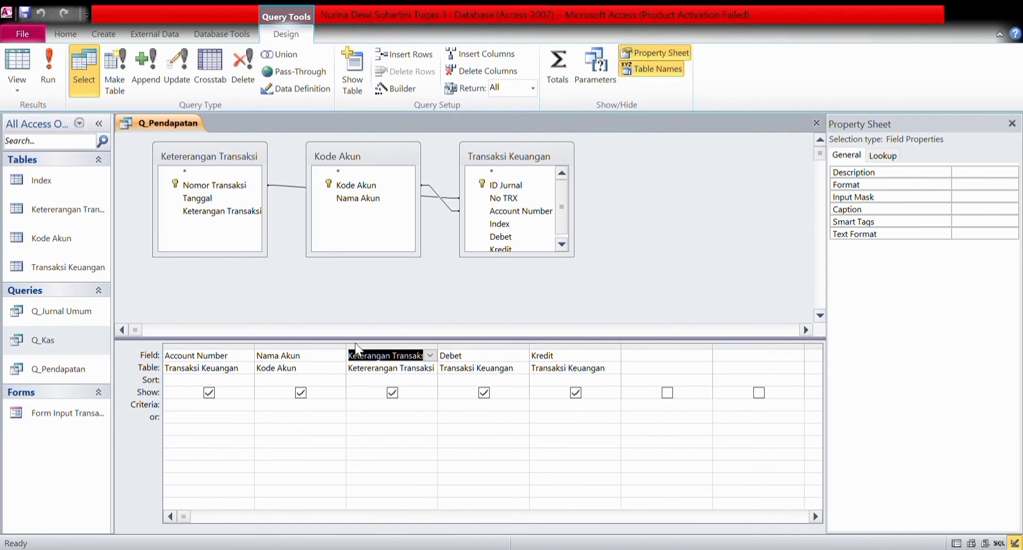
left_click(362, 347)
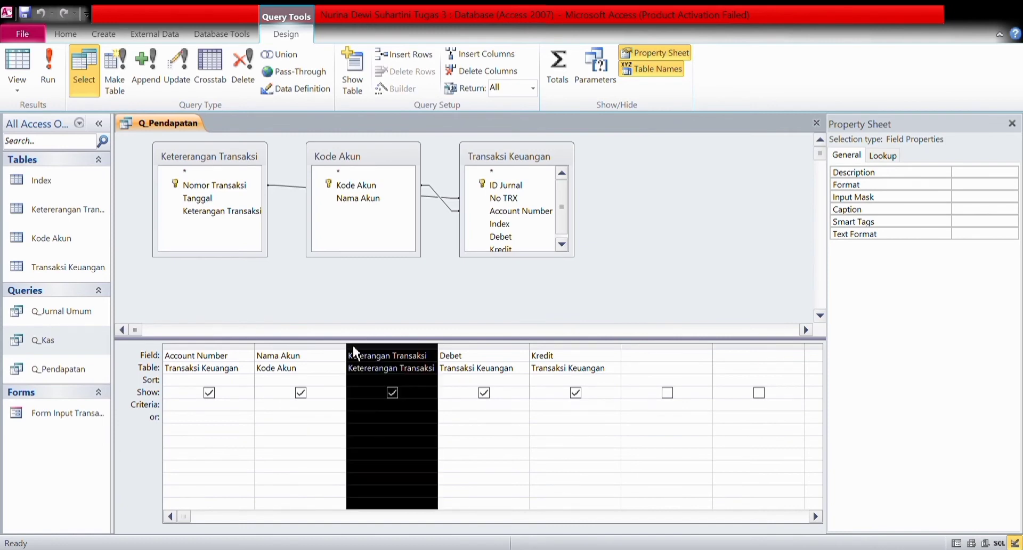
key("Delete")
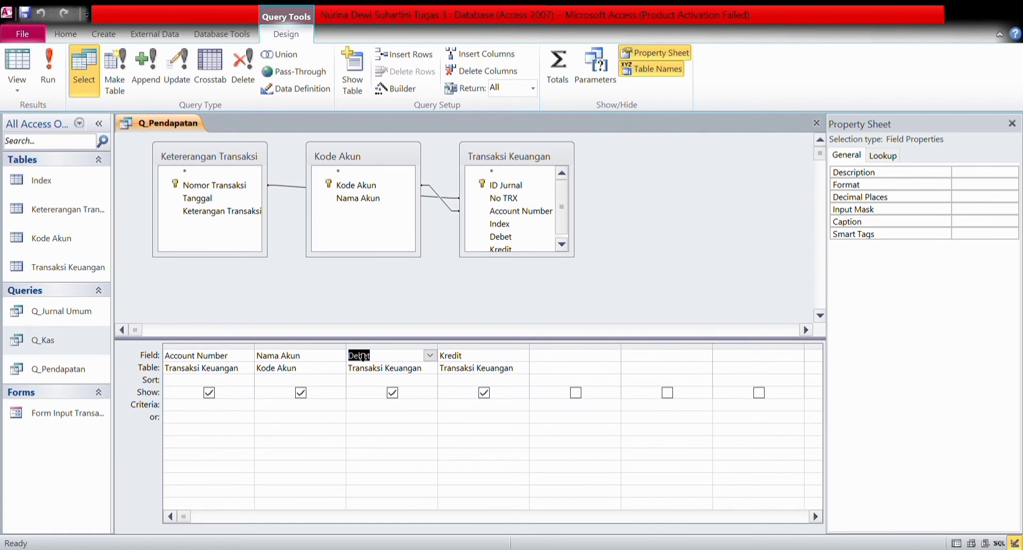
left_click(199, 408)
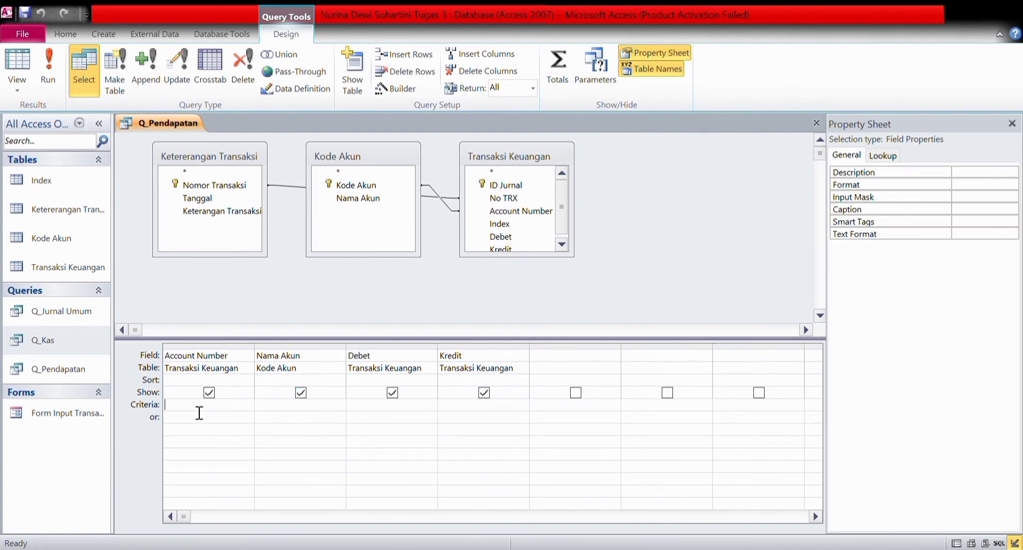
type("Like\"4*\"")
Add the calculated field Saldo: [Debet]-[Kredit] in the first empty column of the query grid and make it shown
left_click(567, 363)
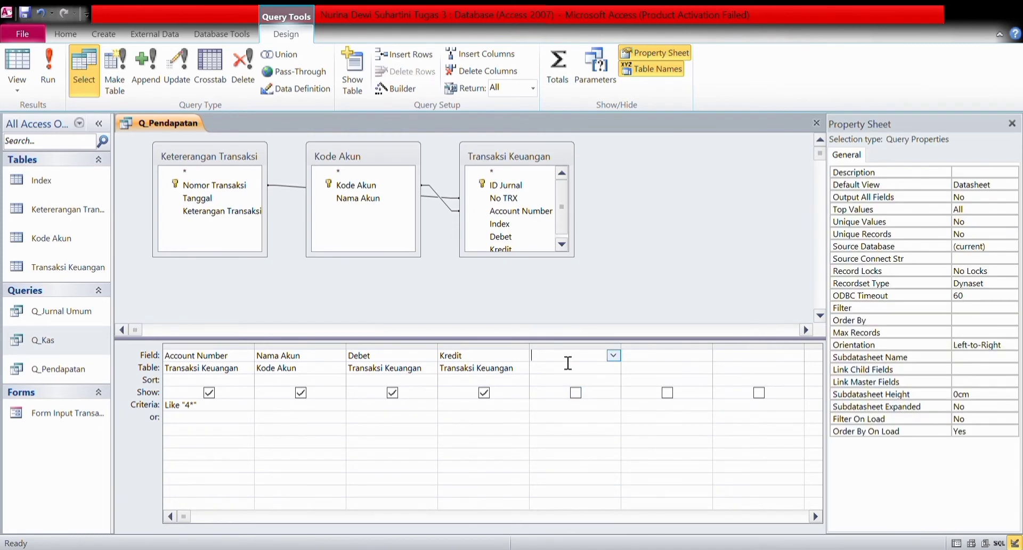
type("S")
type("ald")
type("o")
type(":")
type("(")
type("debet")
type("]")
key("BackSpace")
type("D")
key("Right")
key("Right")
type("-[]")
type("Kredit")
left_click(577, 395)
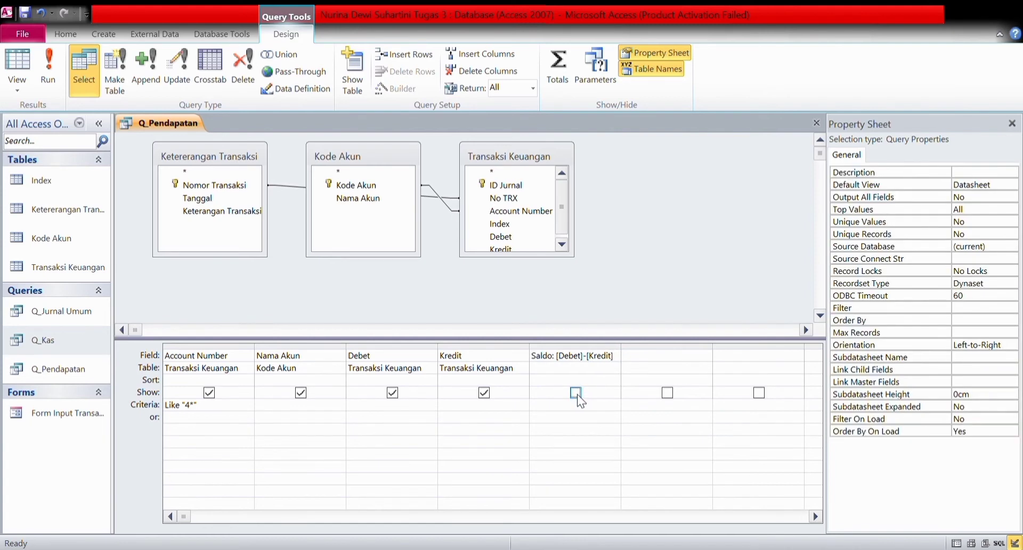
left_click(577, 394)
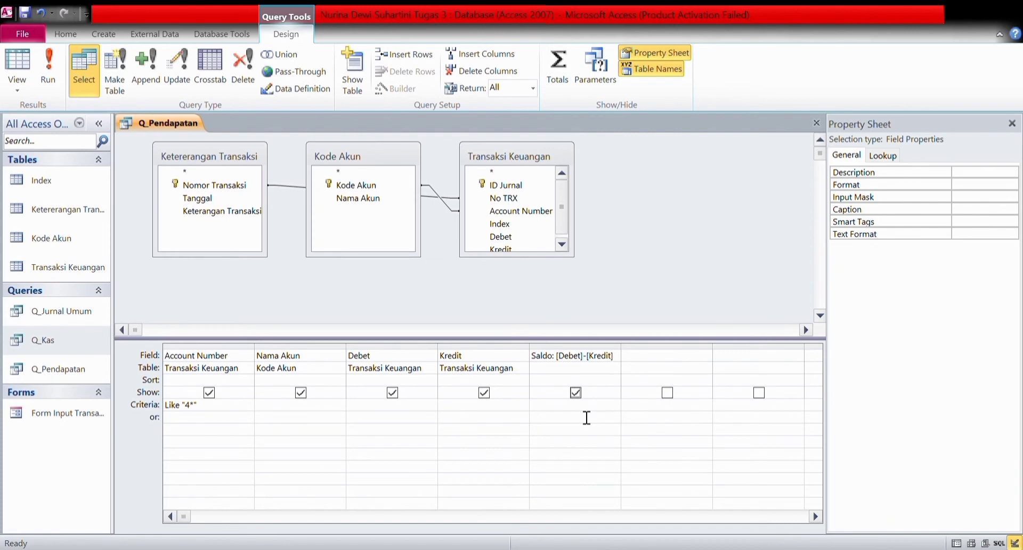
Add the Total row to the query grid and set it to Sum for the Debet, Kredit and Saldo columns
left_click(557, 64)
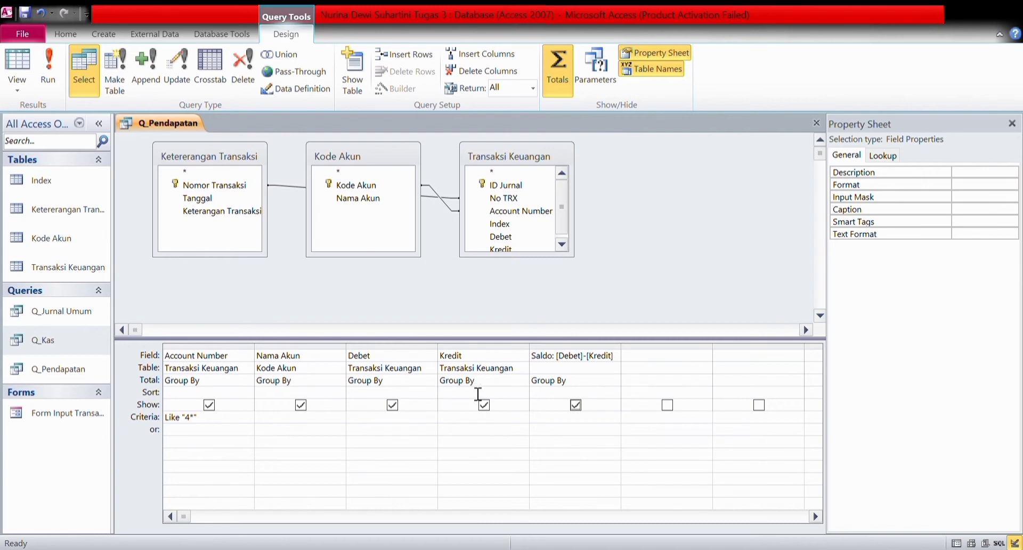
left_click(398, 381)
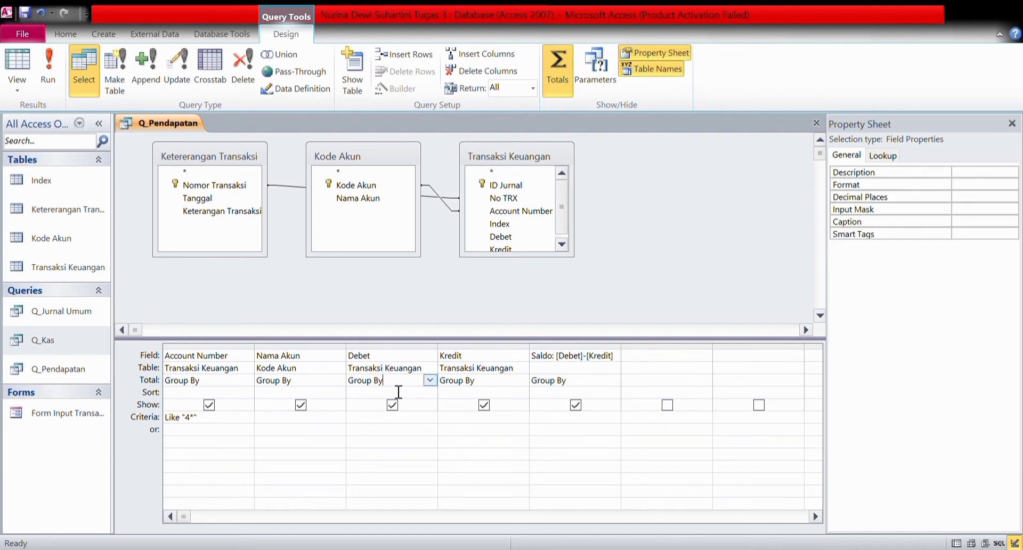
left_click(426, 404)
left_click(499, 384)
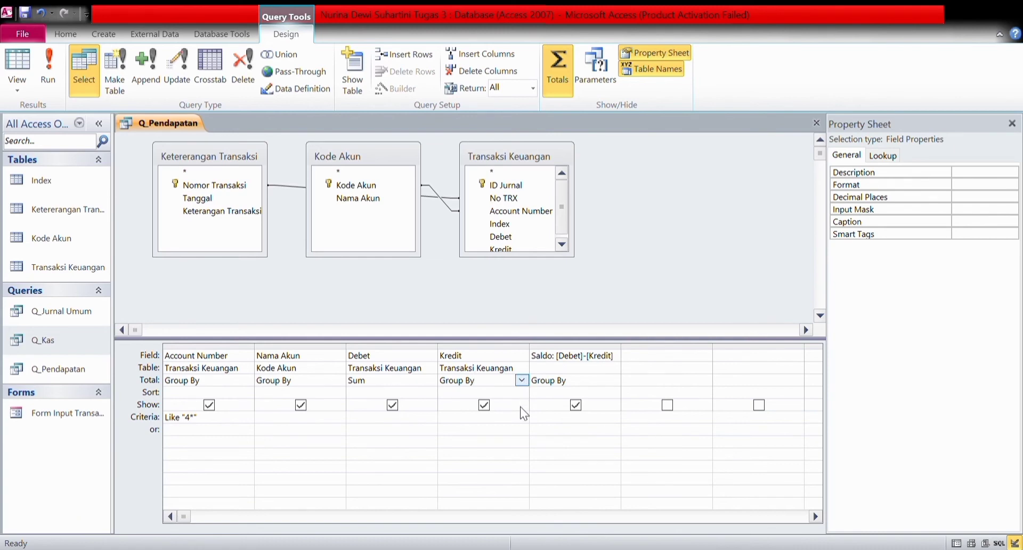
left_click(521, 380)
left_click(520, 404)
left_click(599, 381)
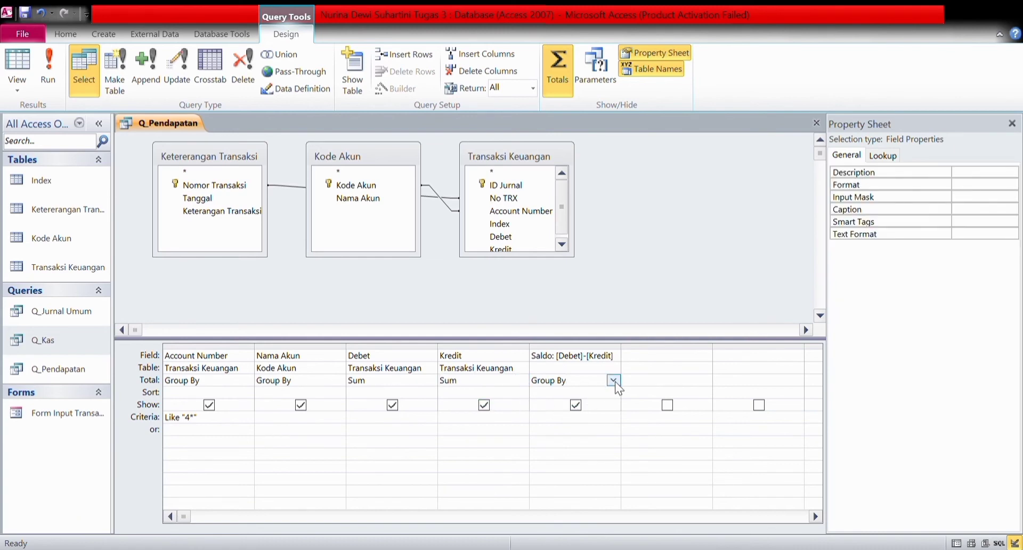
left_click(611, 401)
Run the Q_Pendapatan query and widen the SumOfKredit column so its amount fits
left_click(43, 62)
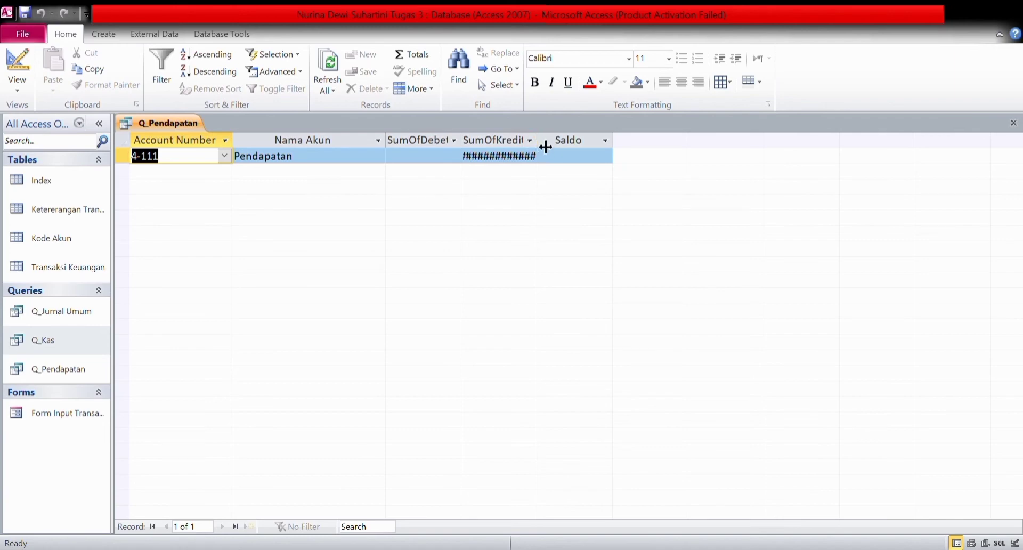
left_click_drag(537, 141, 560, 145)
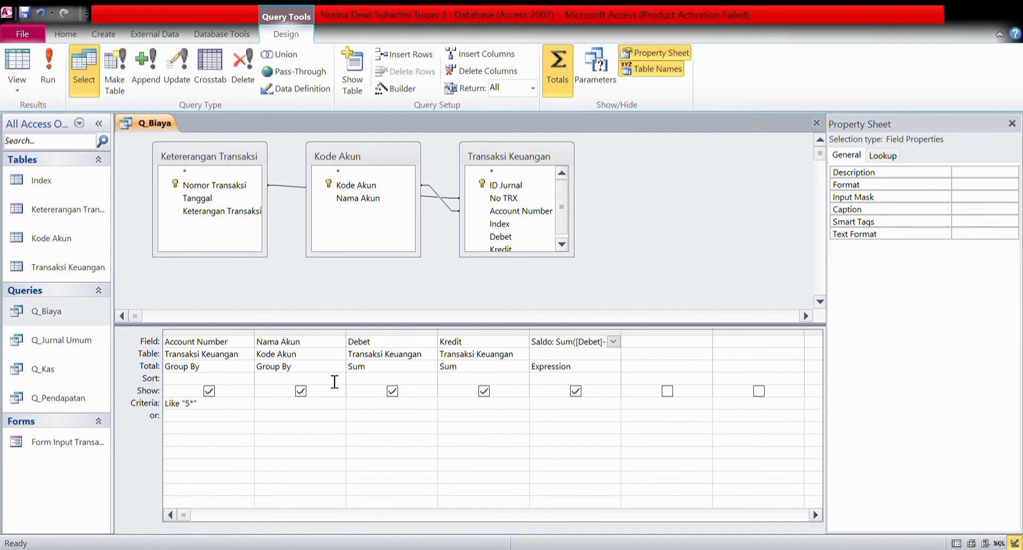
Run the Q_Biaya query and widen the SumOfDebet and Saldo columns so their amounts fit
left_click(55, 75)
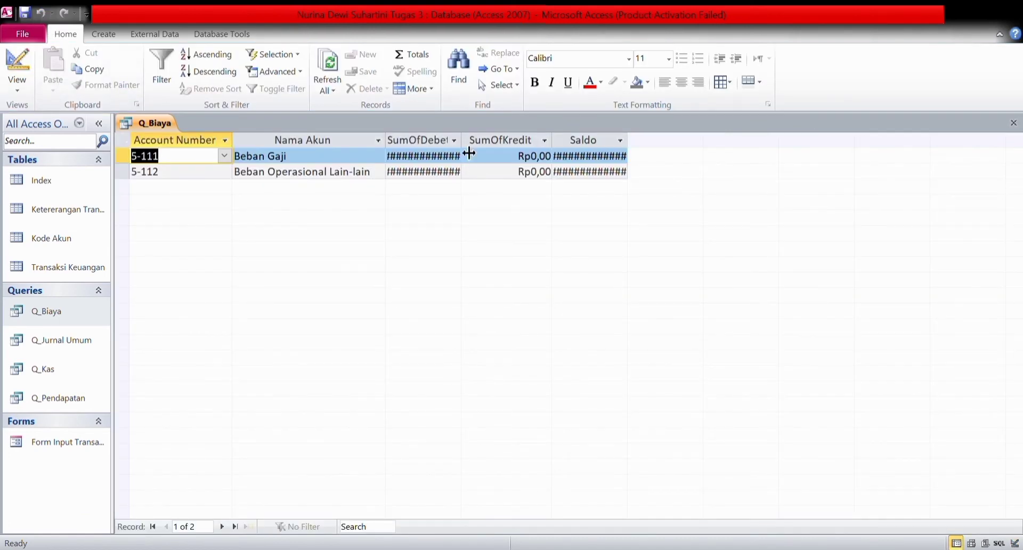
left_click_drag(469, 149, 484, 148)
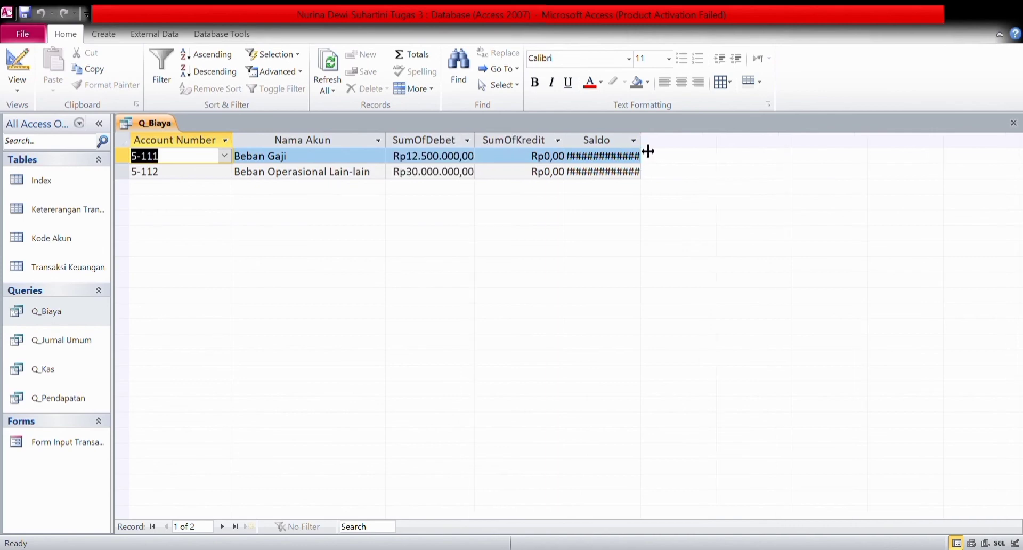
left_click_drag(648, 152, 675, 154)
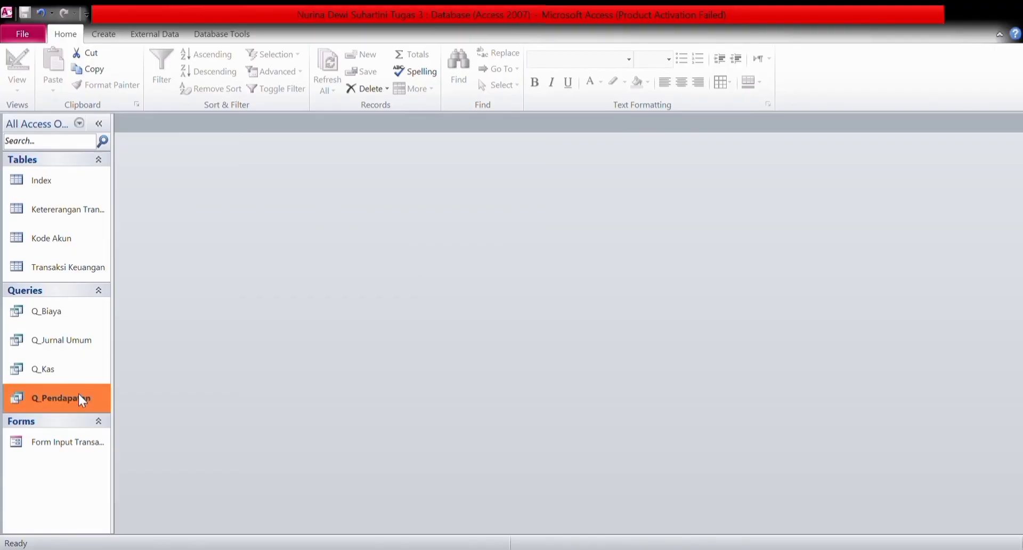
Open Q_Pendapatan in Design View and save a copy of it as a query named Sub Q_Laba Rugi
left_click(78, 394)
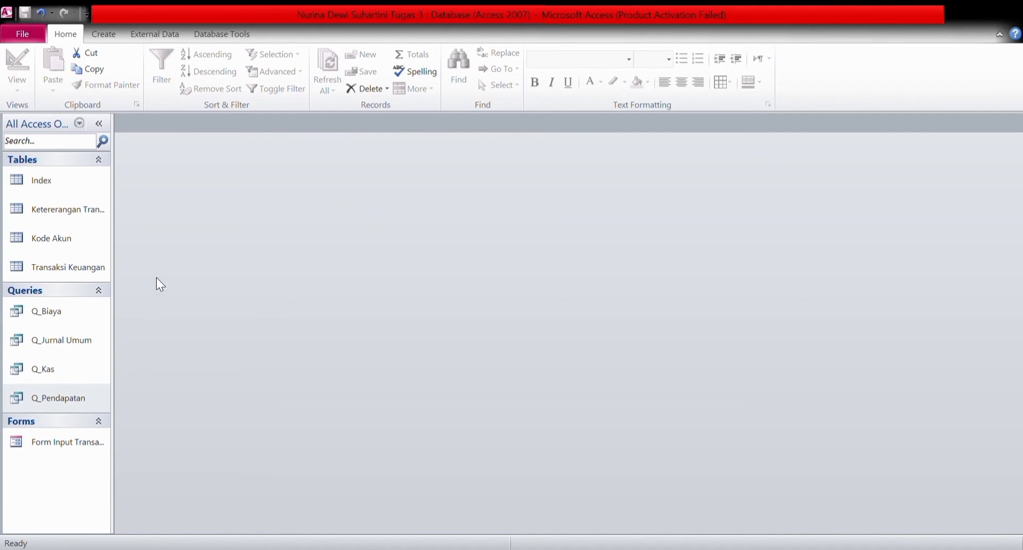
left_click(164, 205)
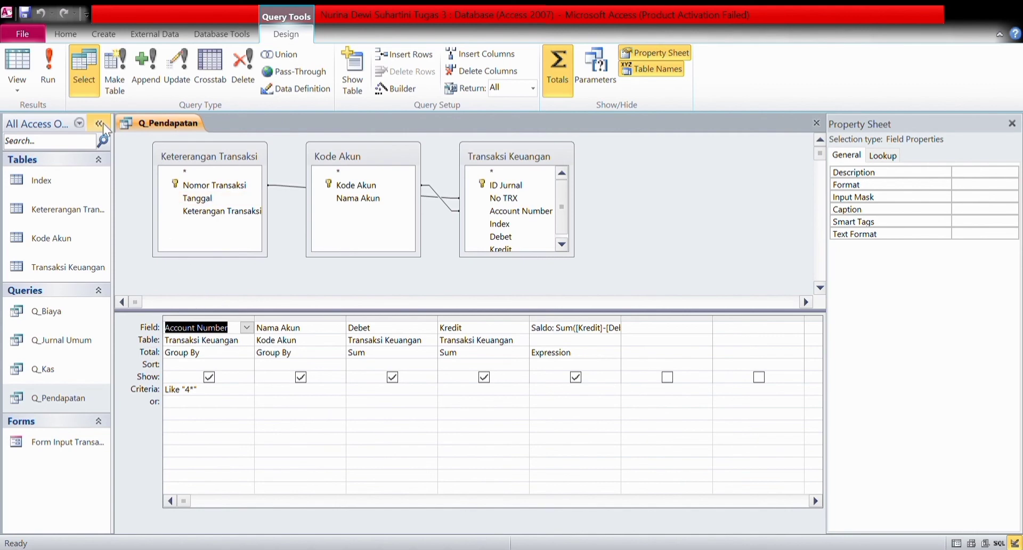
left_click(28, 32)
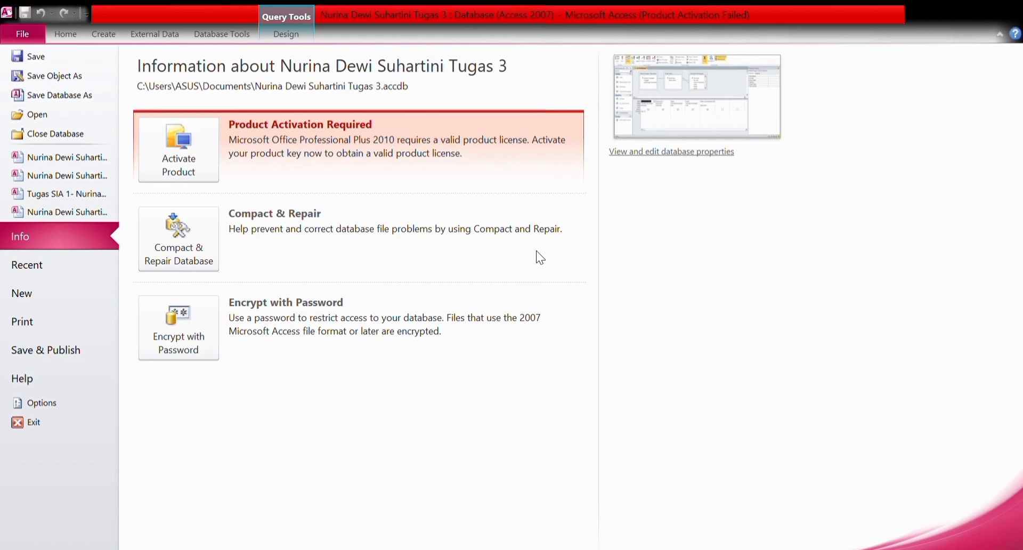
key("Escape")
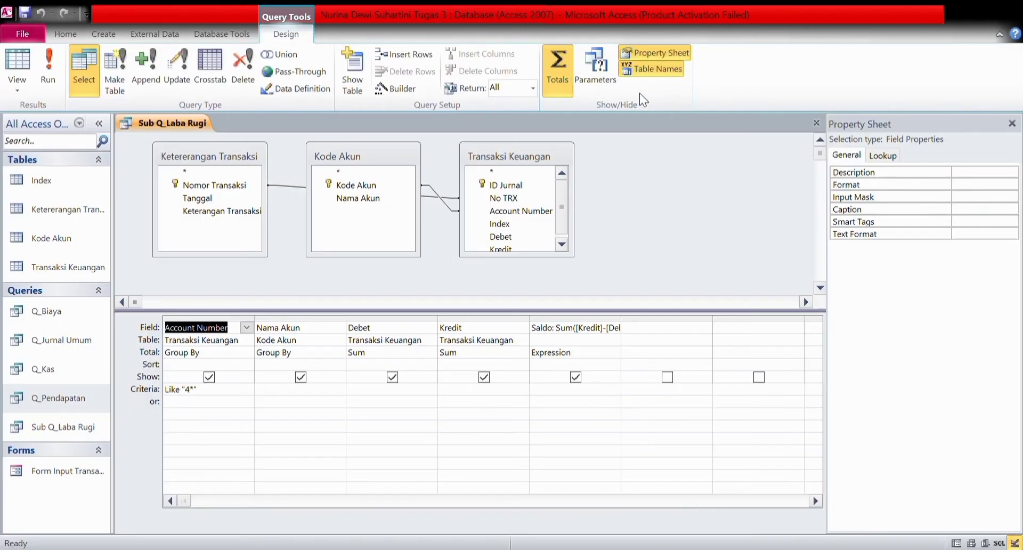
Extend the Account Number criteria of Sub Q_Laba Rugi to Like "4*" Or Like "5*", and delete the Saldo column
left_click(87, 434)
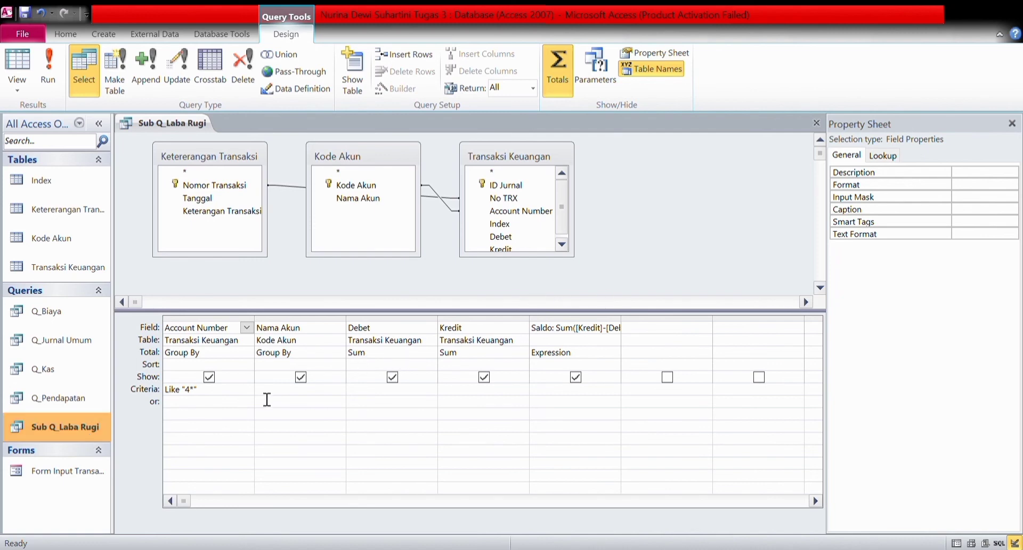
left_click(217, 392)
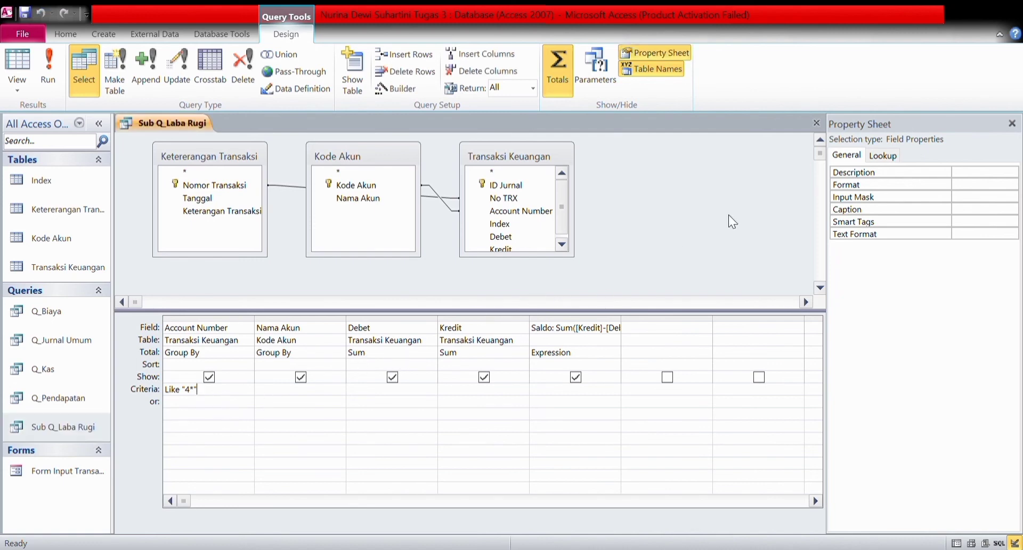
type("Or Like \"5*\"")
left_click(551, 329)
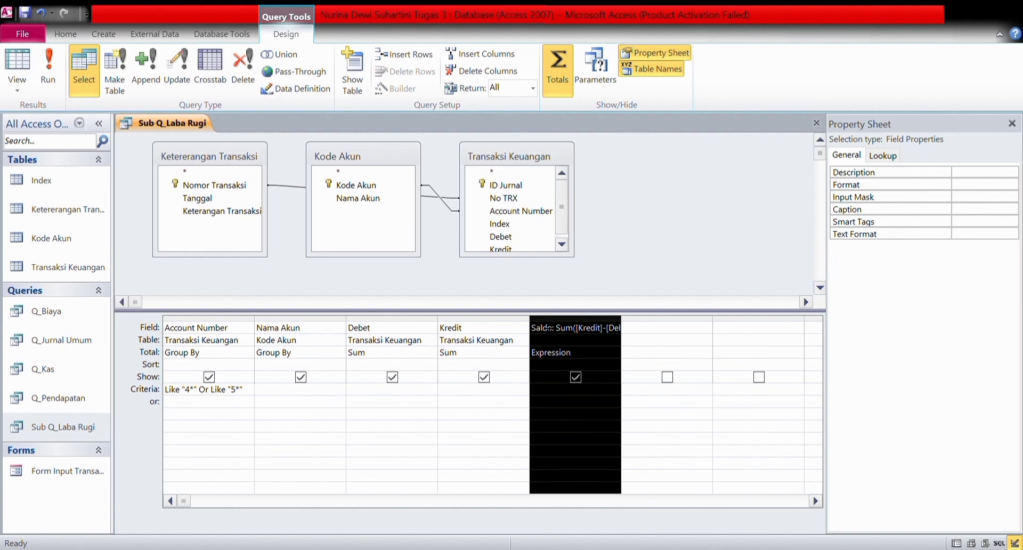
key("Delete")
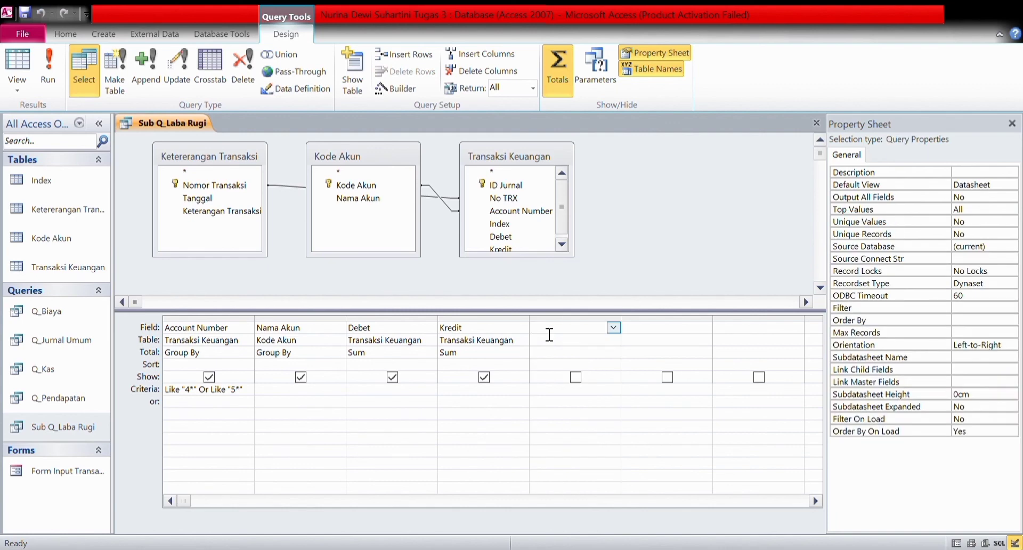
Run the Sub Q_Laba Rugi query and widen the SumOfDebet column so its amounts fit
left_click(50, 78)
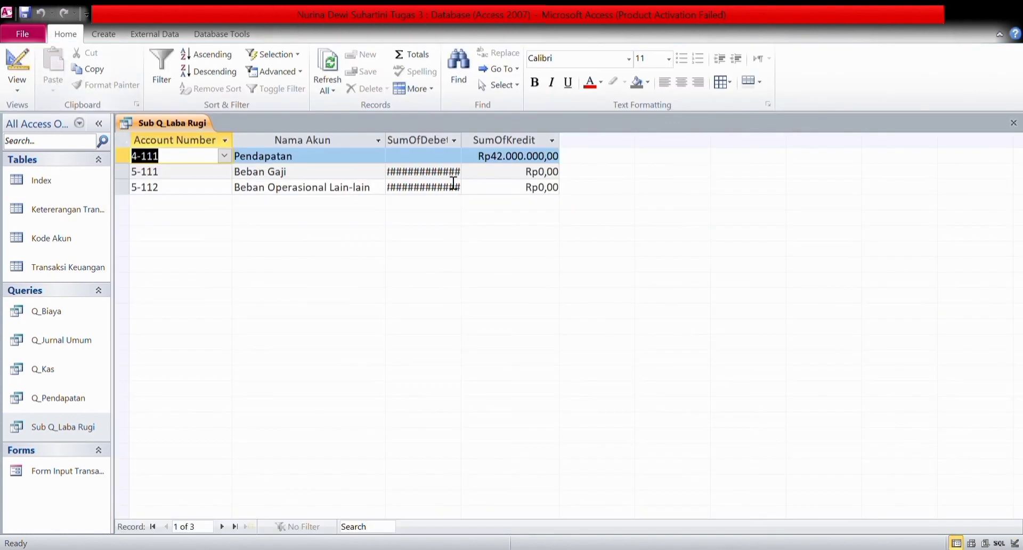
left_click_drag(461, 142, 482, 149)
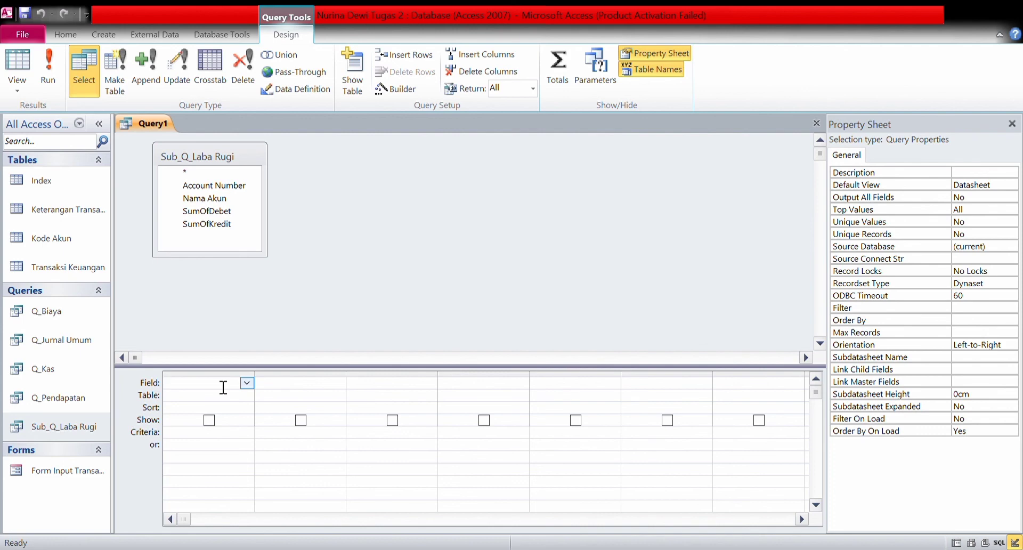
Enter the calculated field Laba/Rugi Bersih : [SumOfKredit]-[SumOfDebet] in the first column of the new query based on Sub_Q_Laba Rugi
type("L")
type("aba")
type("/Rugi")
type(" Bersi")
type("h")
type(" :[]")
type("S")
type("um")
type("O")
type("f")
type("Kredi")
type("t")
type("]")
type("S")
type("um")
type("Of")
type("De")
type("bit")
key("BackSpace")
key("BackSpace")
type("et")
type("-")
Add the Total row, set it to Sum for the Laba/Rugi Bersih field, and run the query
left_click(554, 67)
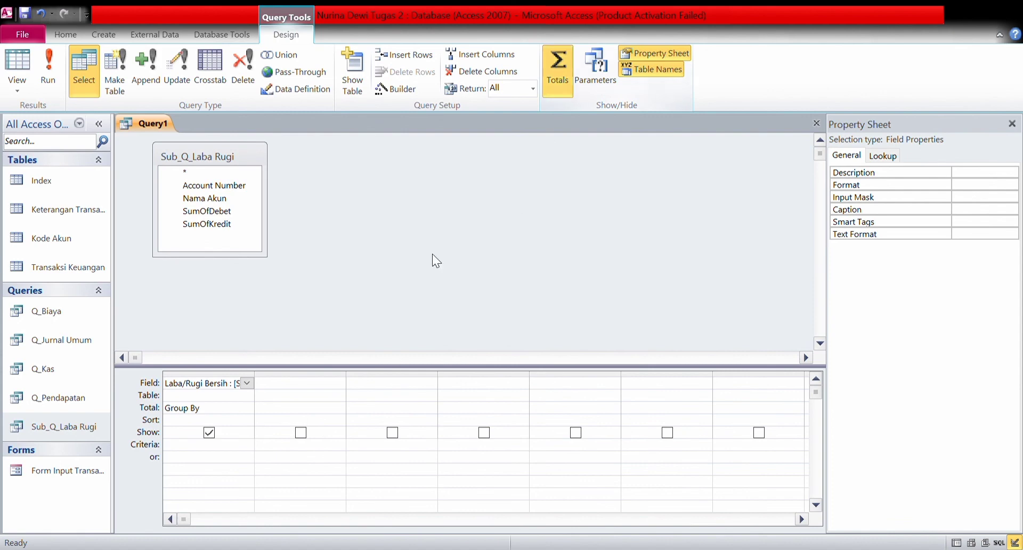
left_click(243, 412)
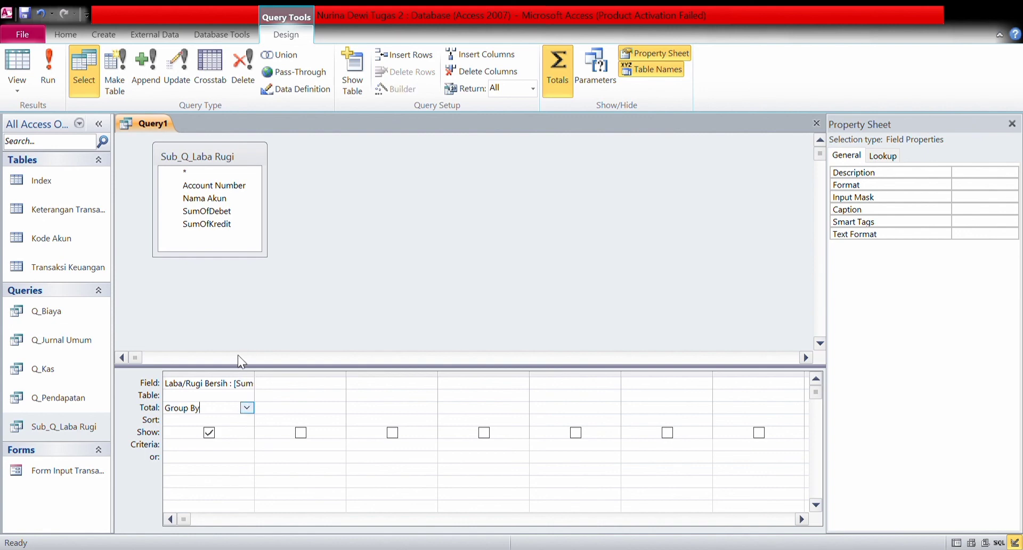
left_click(222, 278)
left_click(54, 74)
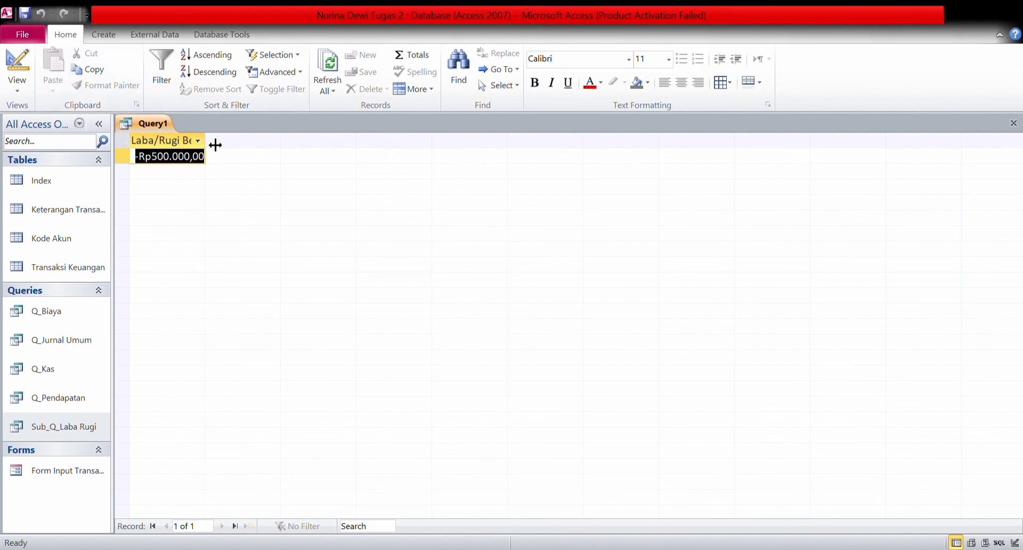
Widen the Laba/Rugi Bersih column to fit its heading, and start saving the new query
left_click_drag(215, 145, 240, 149)
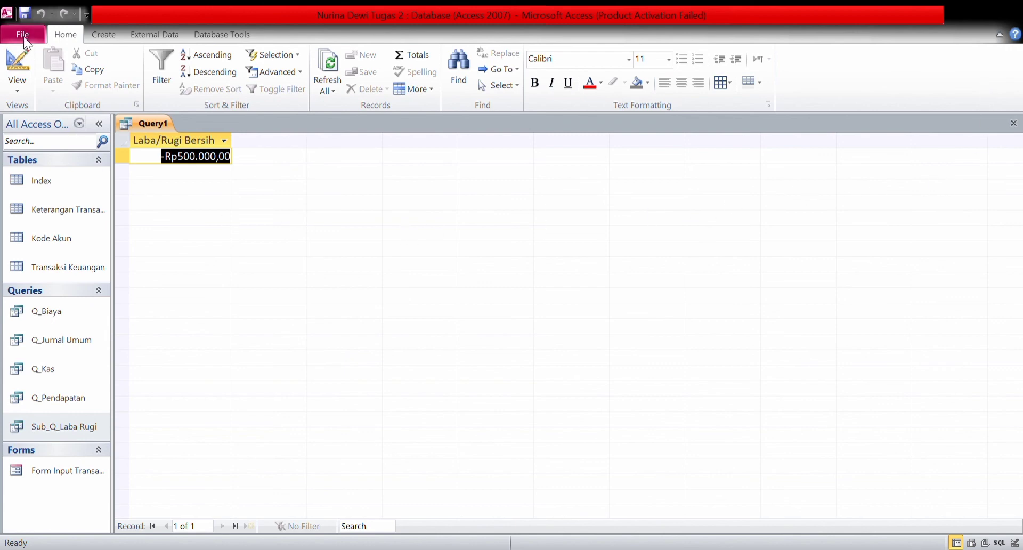
left_click(27, 12)
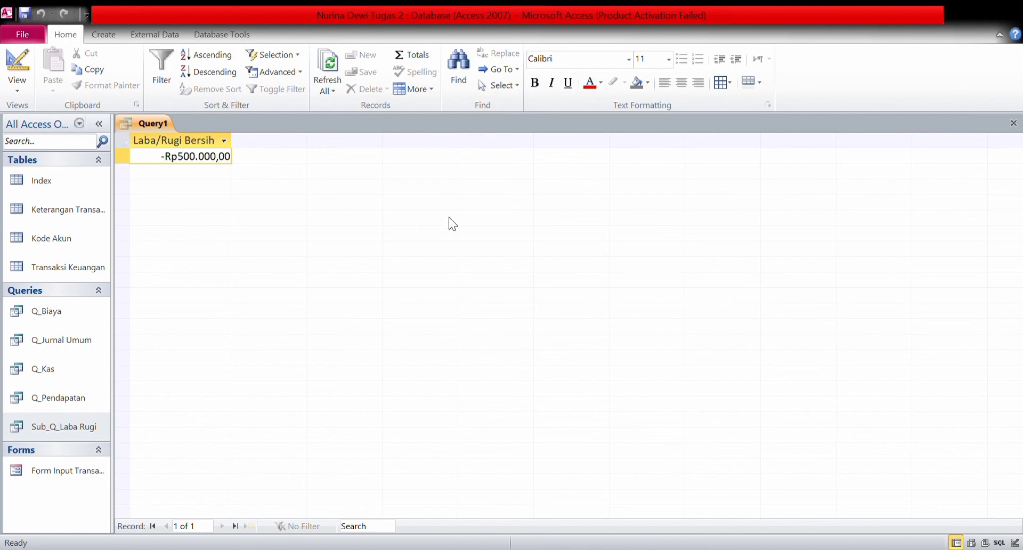